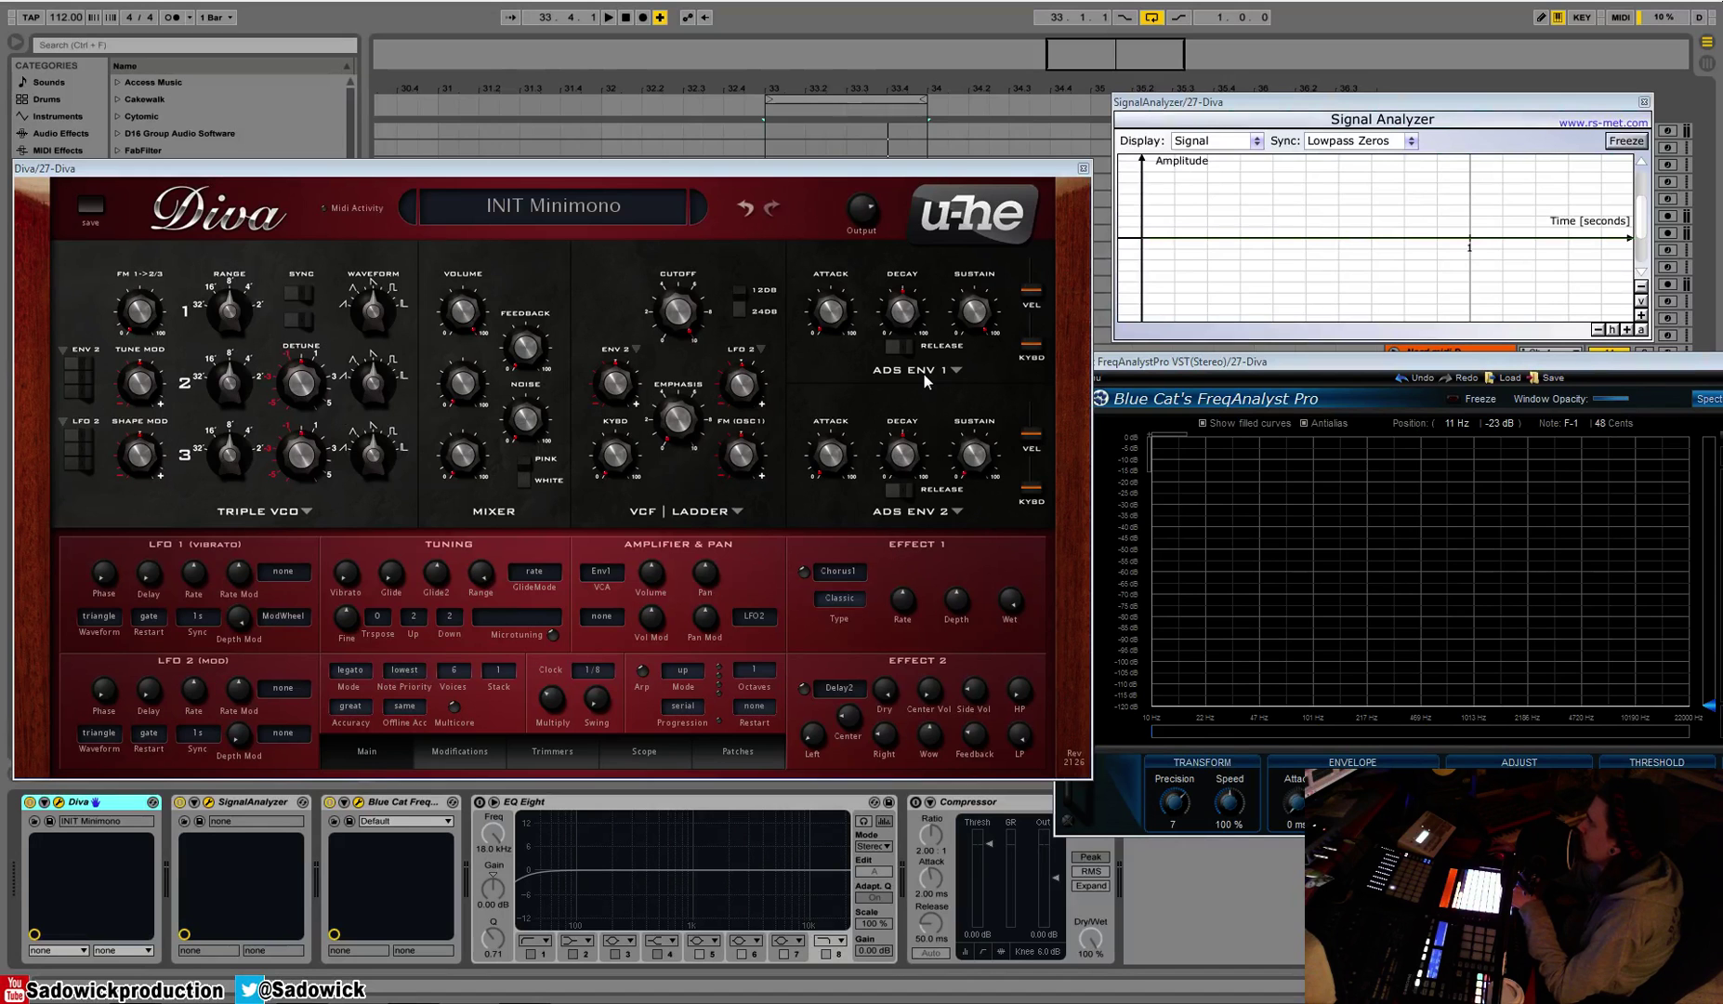
# Try a longer attack on ADS envelope 1, bring the attack back to minimum, and raise its sustain to full
pyautogui.click(924, 374)
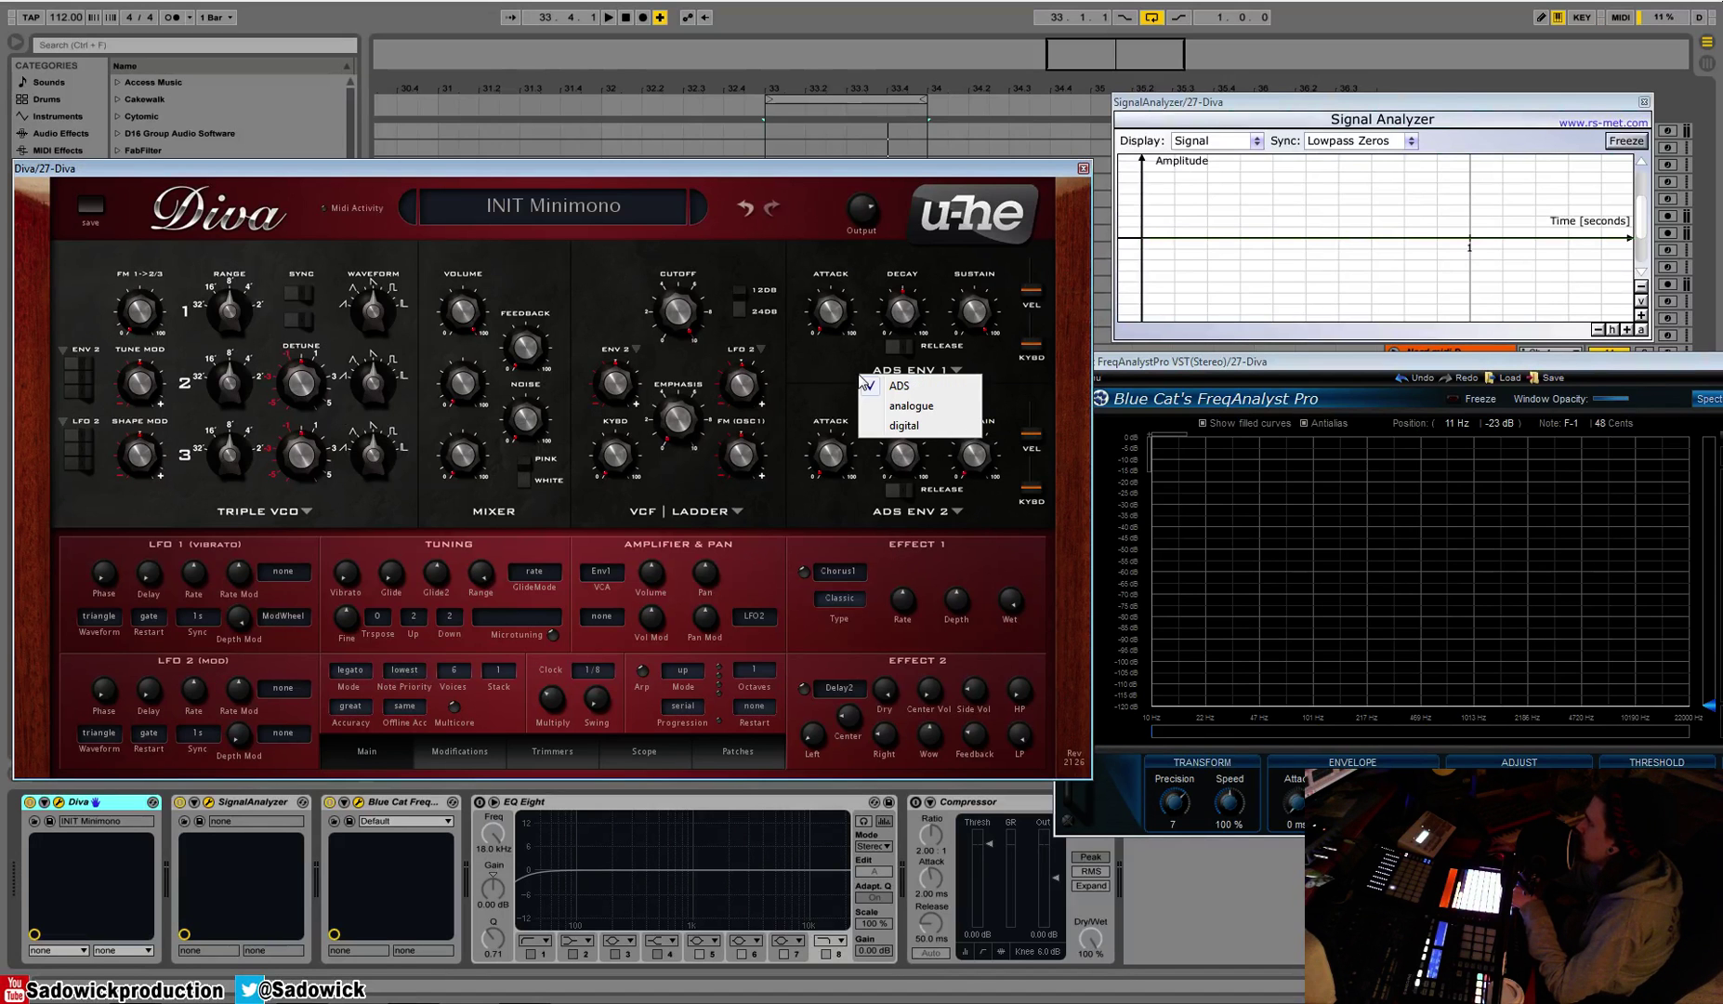
pyautogui.click(909, 175)
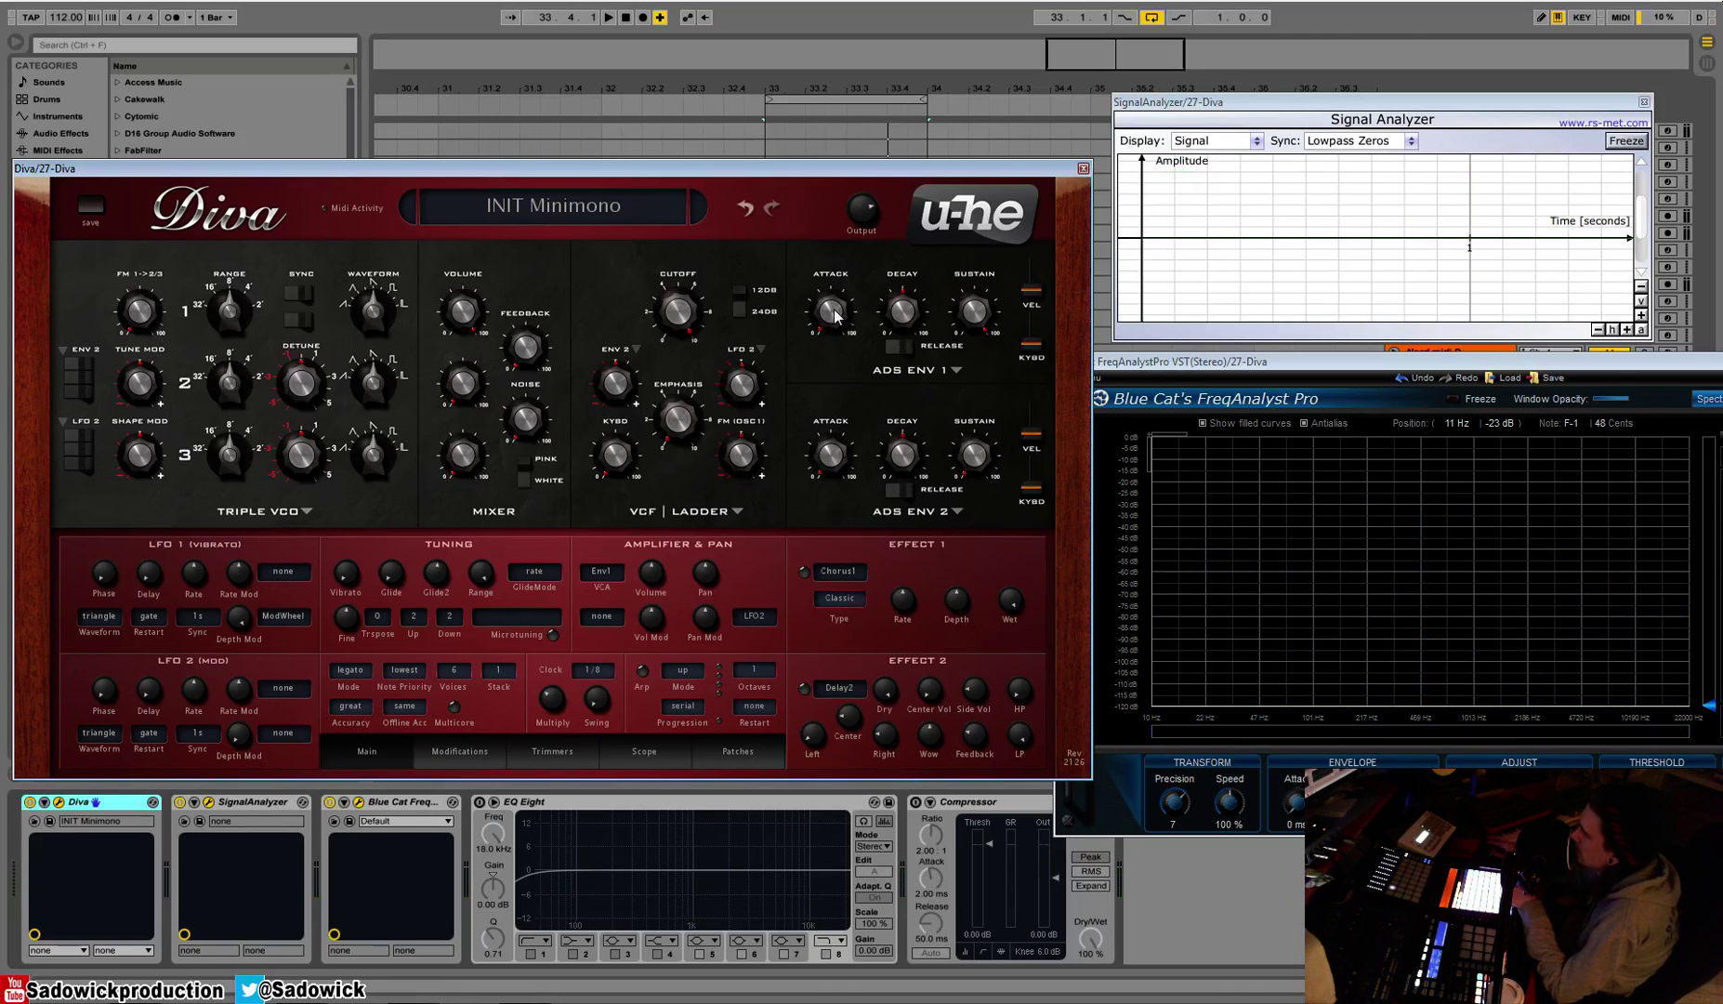
pyautogui.moveTo(834, 316); pyautogui.dragTo(841, 312)
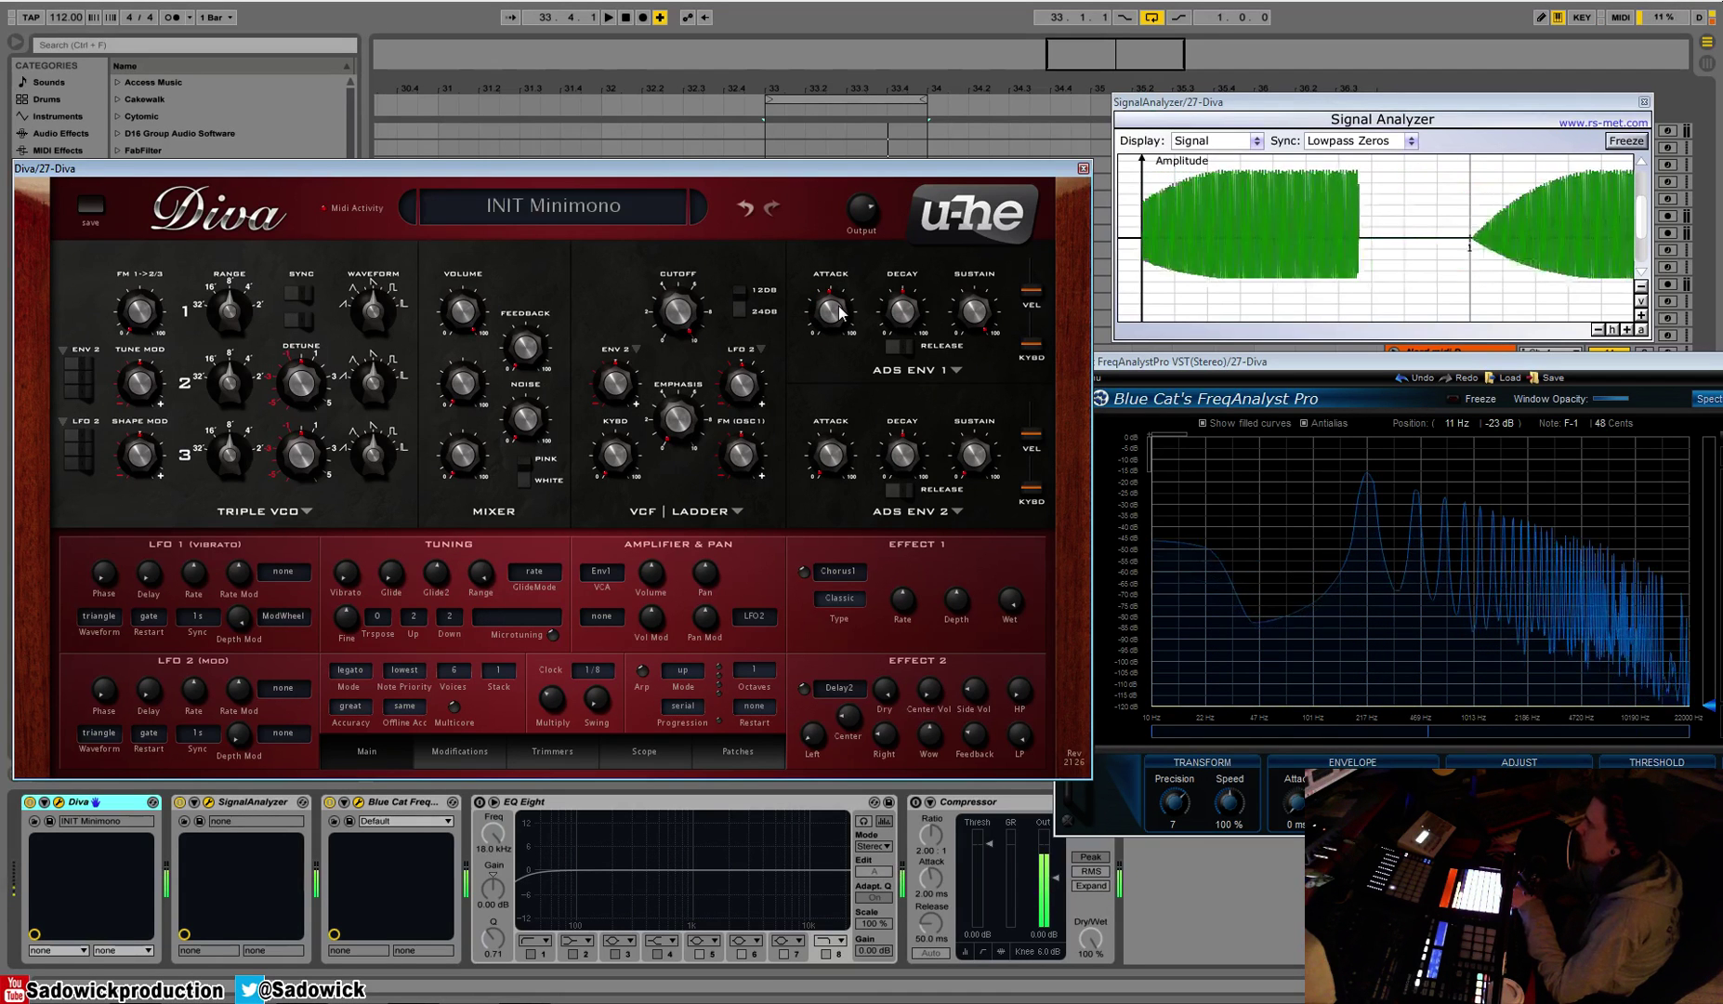
pyautogui.moveTo(841, 312); pyautogui.dragTo(838, 480)
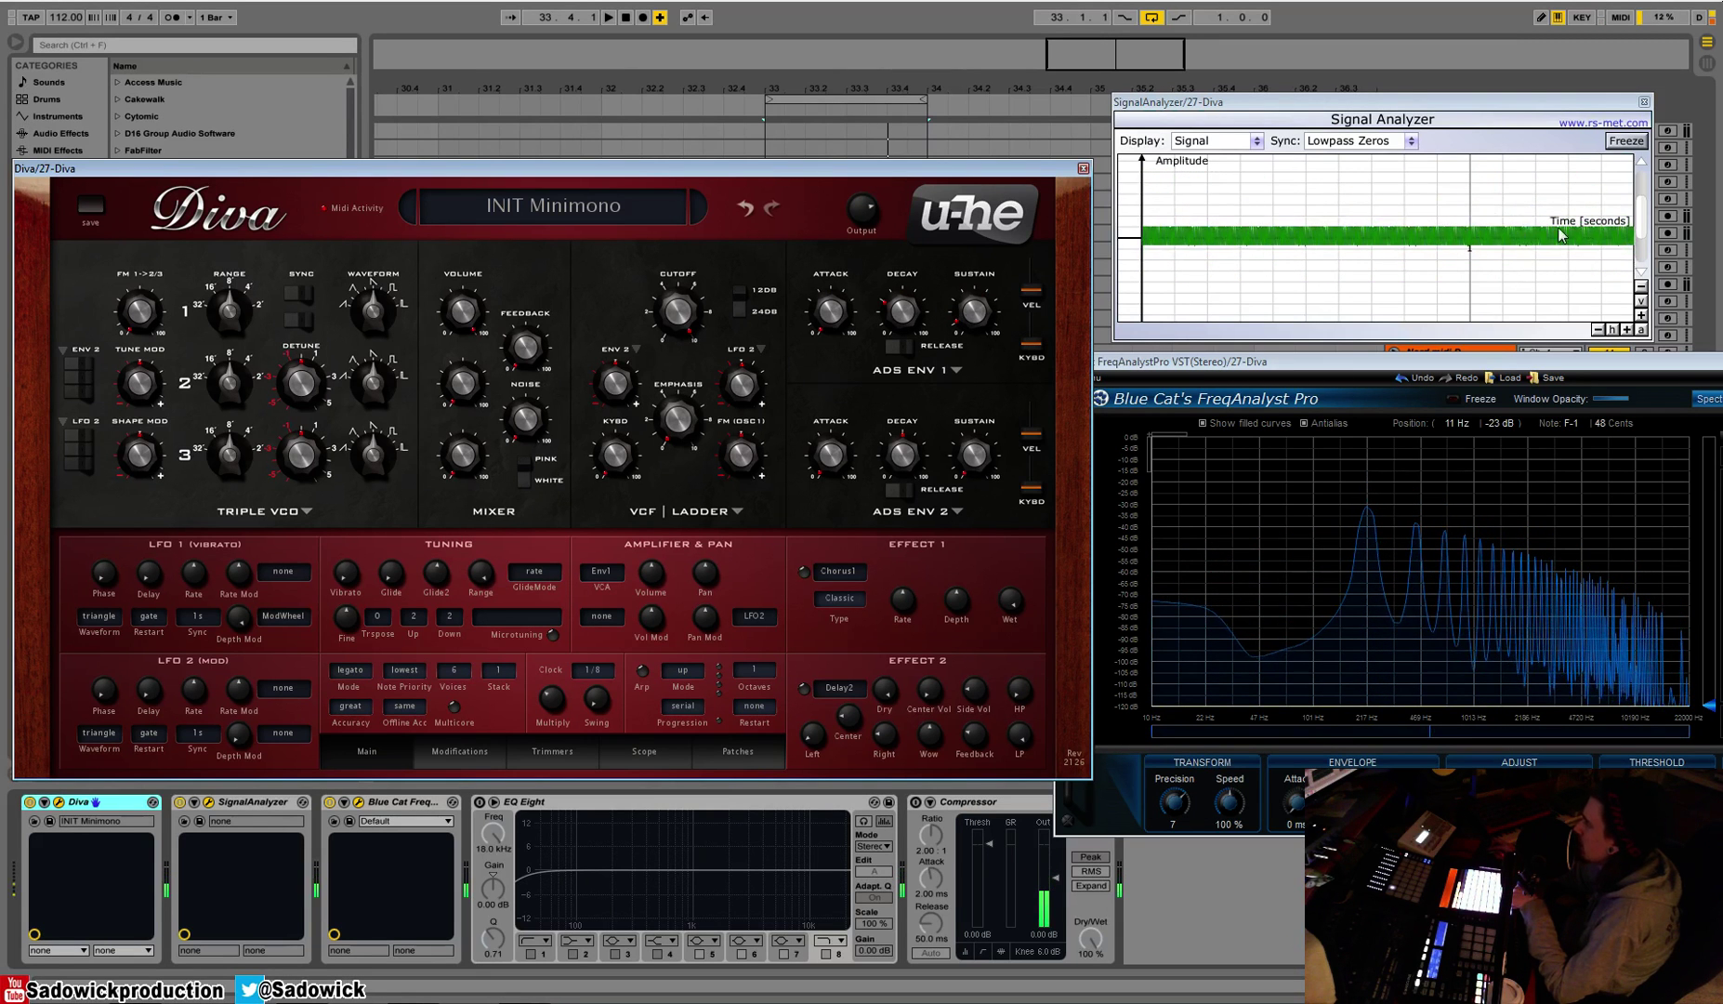
pyautogui.moveTo(981, 313); pyautogui.dragTo(987, 272)
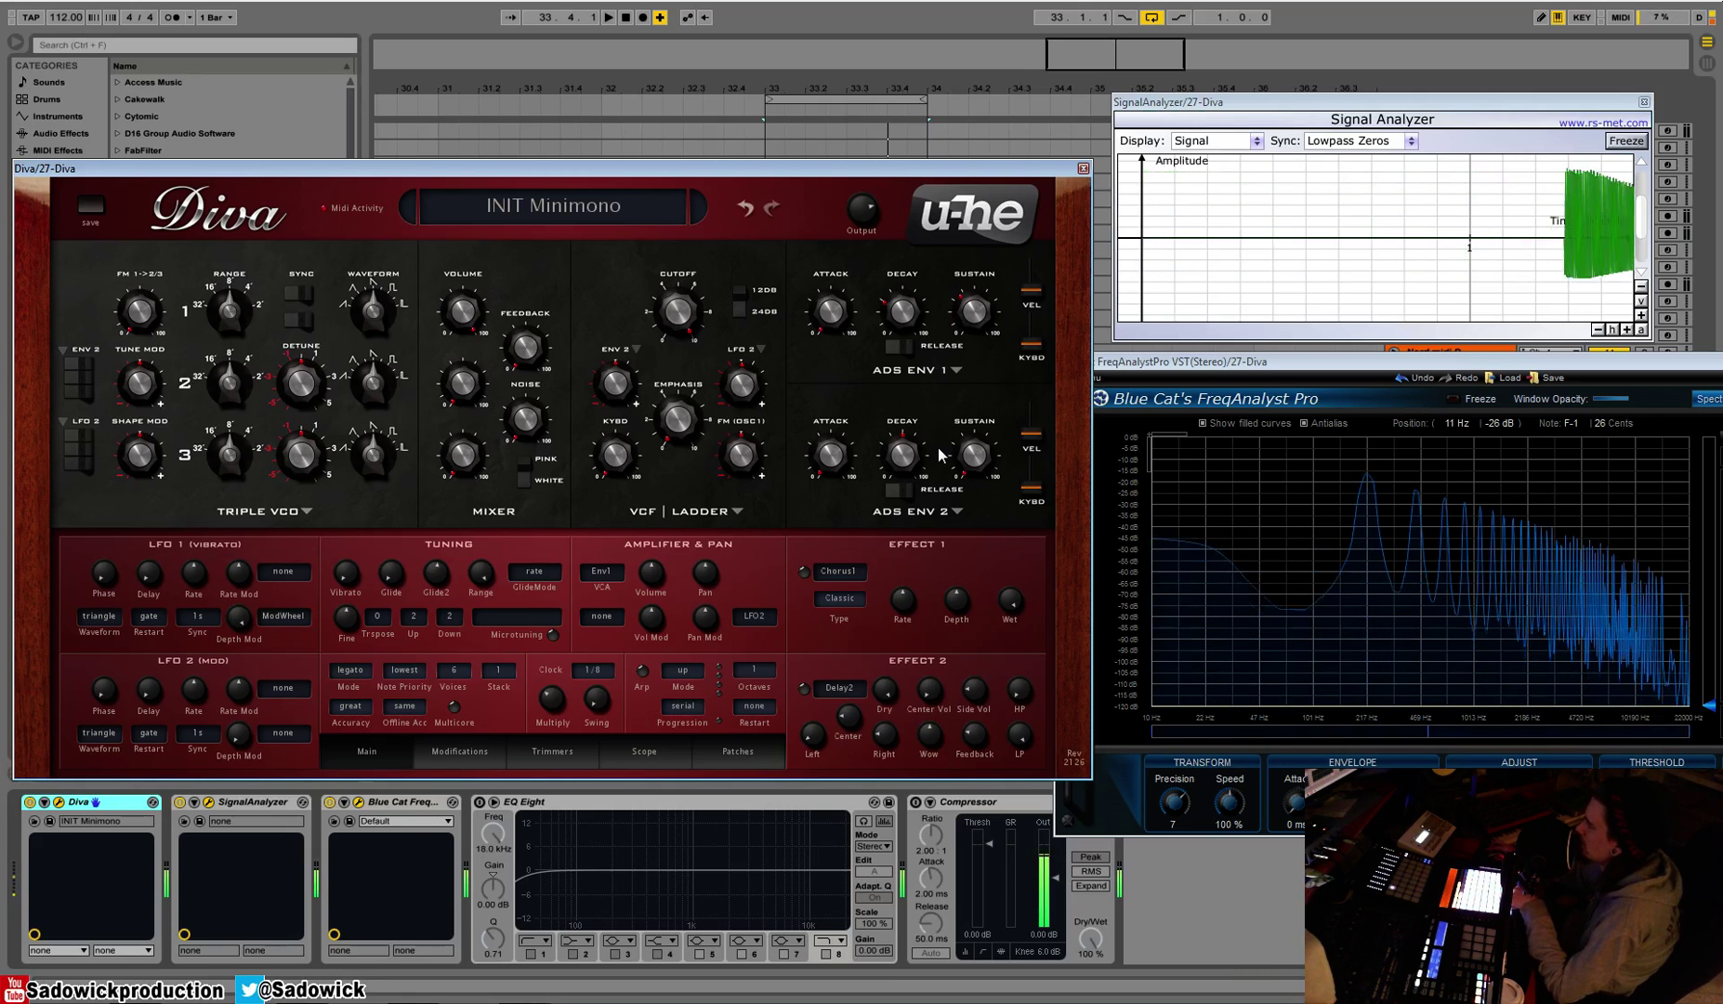
# Turn on the release of ADS envelope 1 and lengthen its attack
pyautogui.click(900, 327)
pyautogui.moveTo(899, 327); pyautogui.dragTo(903, 321)
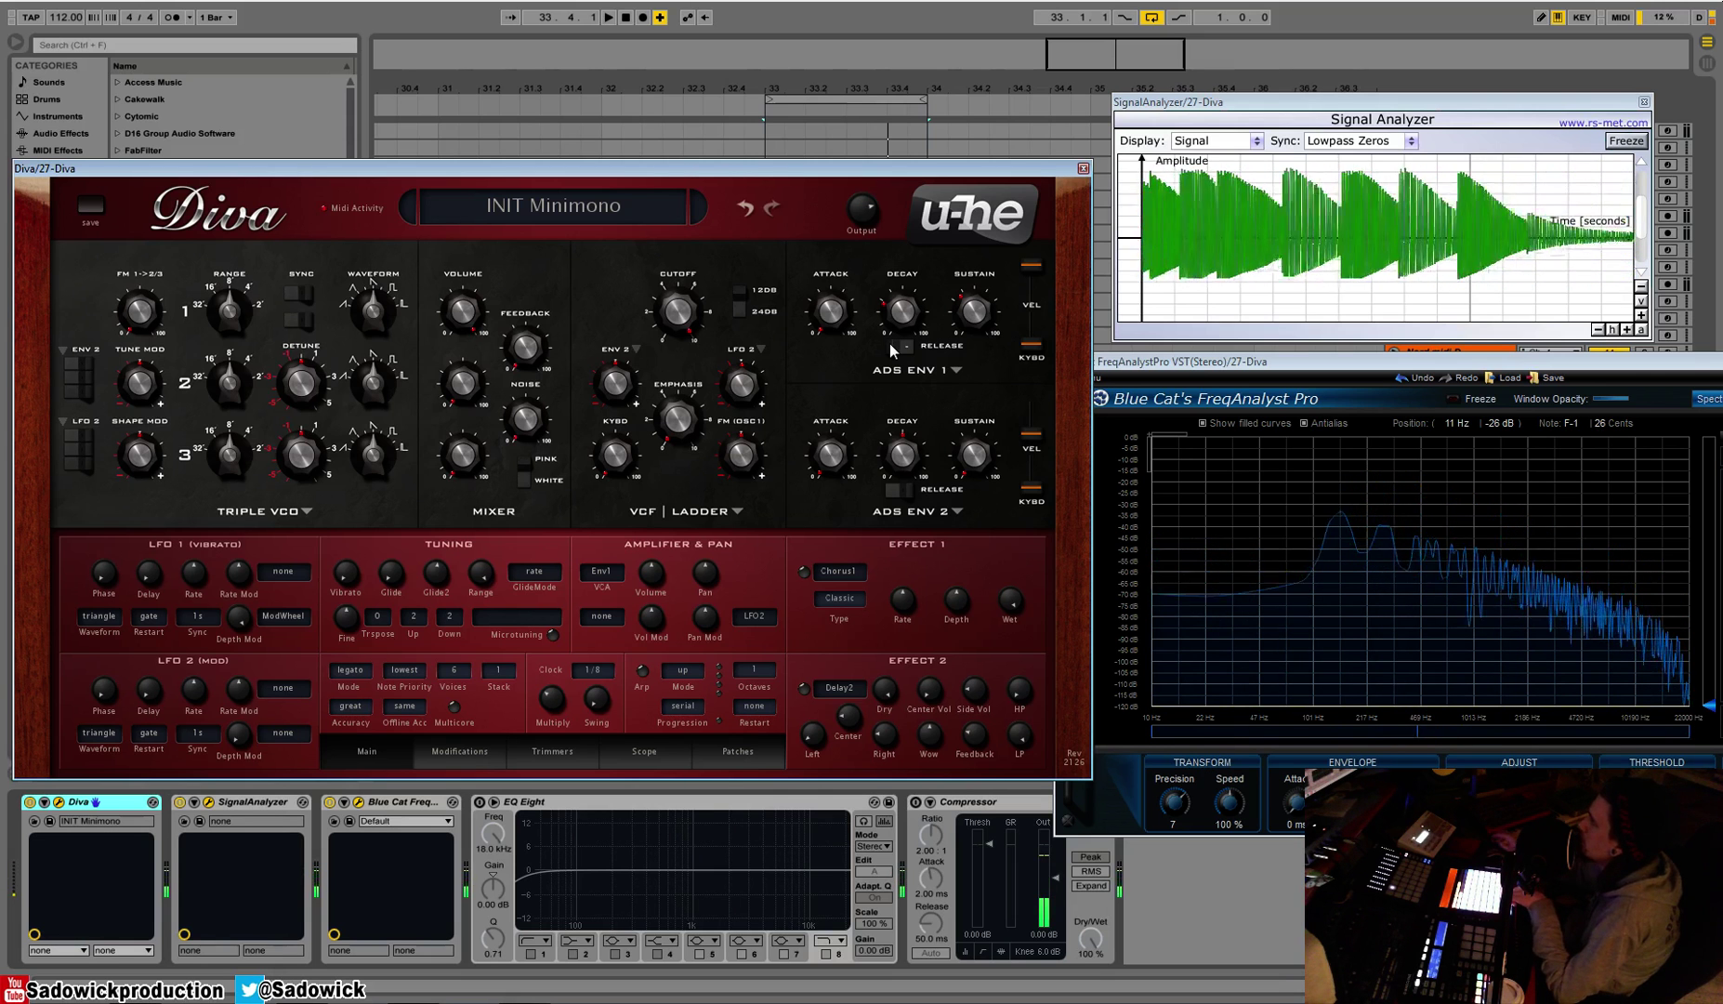
pyautogui.moveTo(830, 311); pyautogui.dragTo(839, 261)
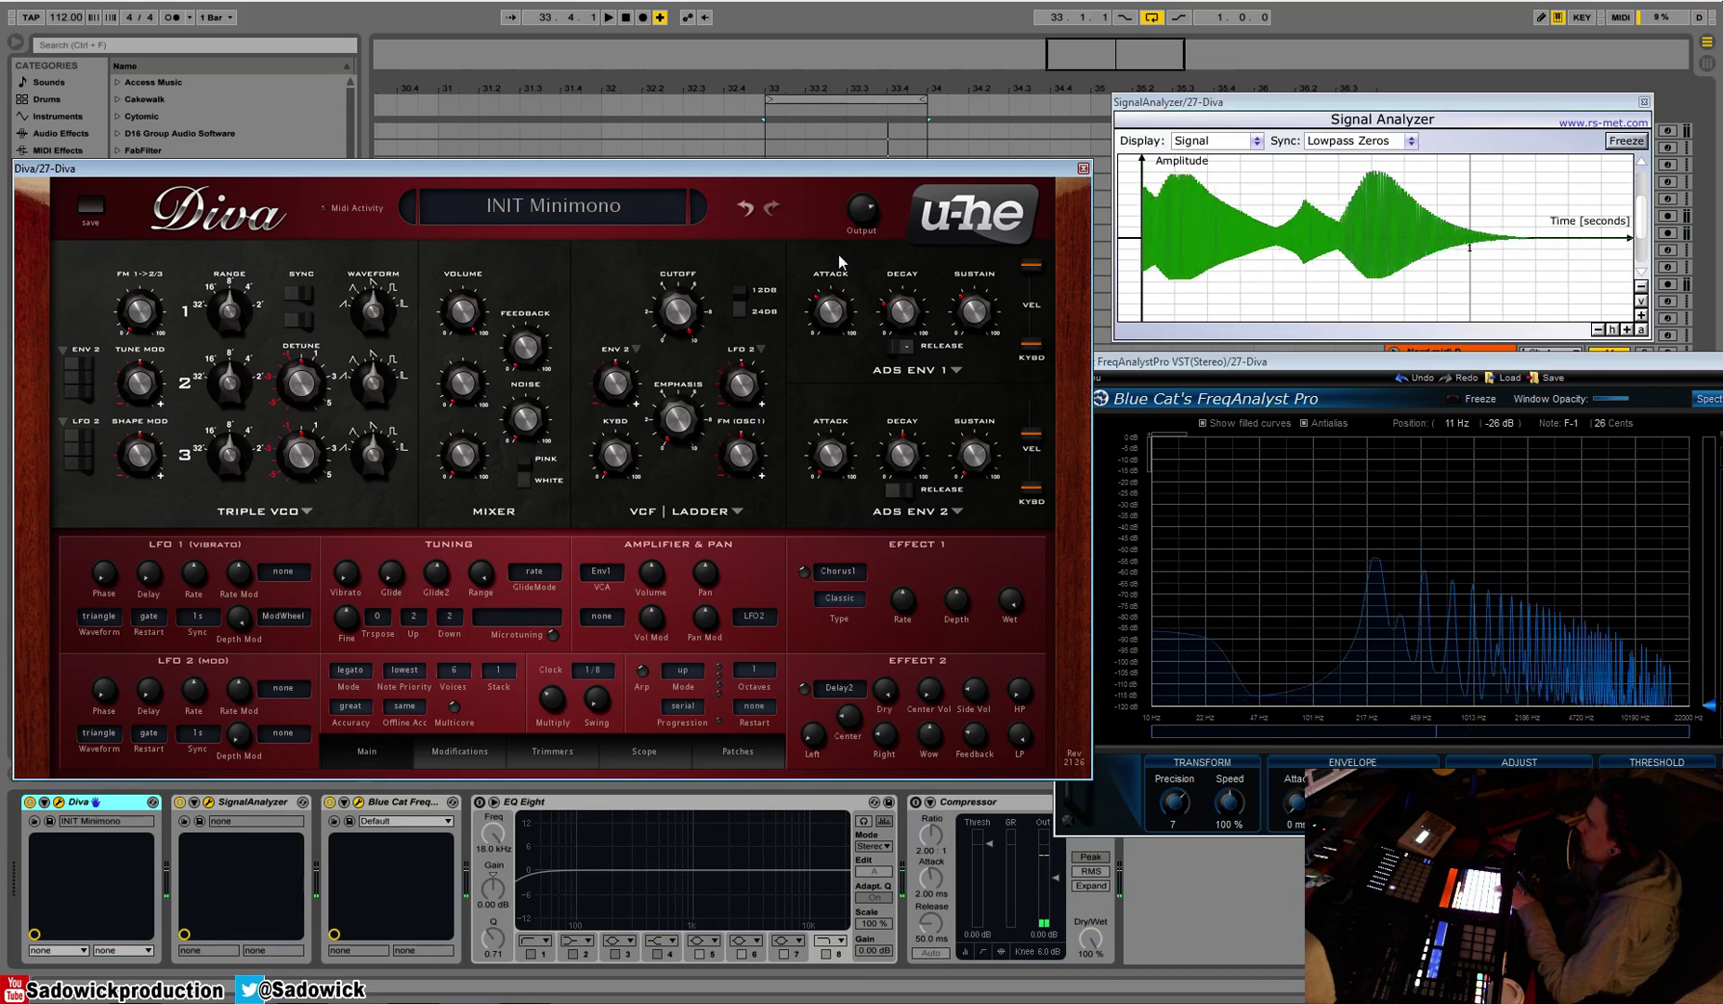
# Reduce envelope 1's velocity amount and set its key follow to 0.00
pyautogui.moveTo(1030, 267); pyautogui.dragTo(1041, 293)
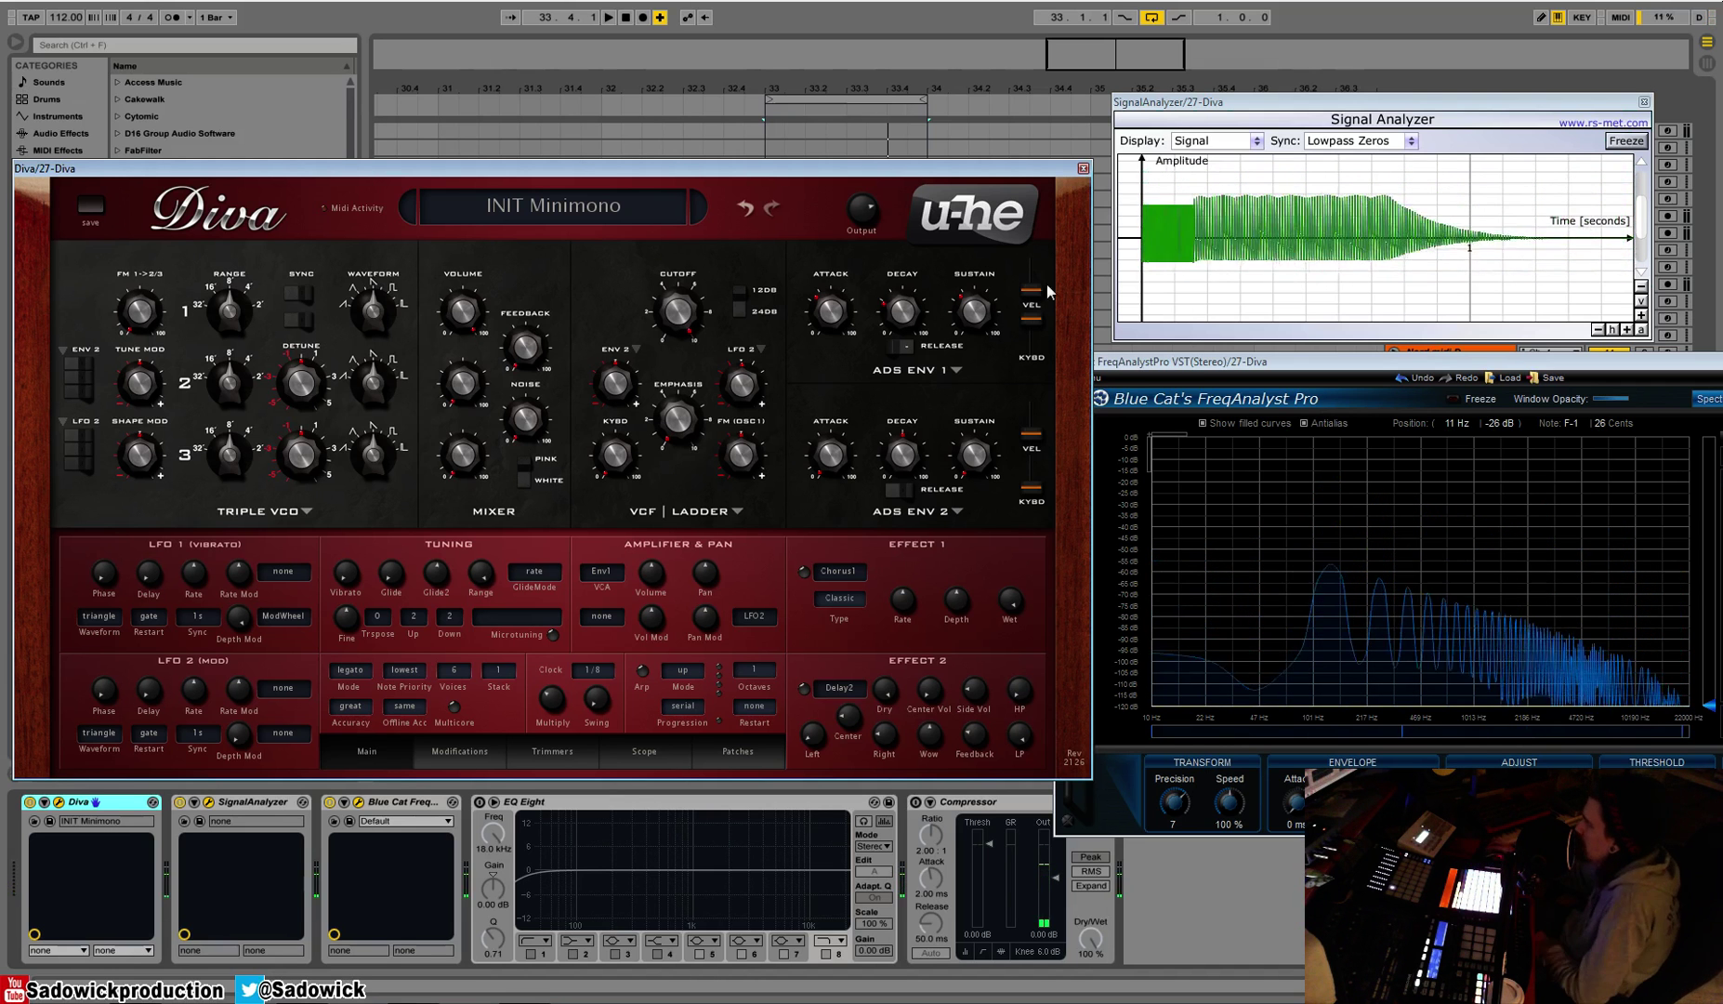
pyautogui.moveTo(1029, 319); pyautogui.dragTo(1066, 510)
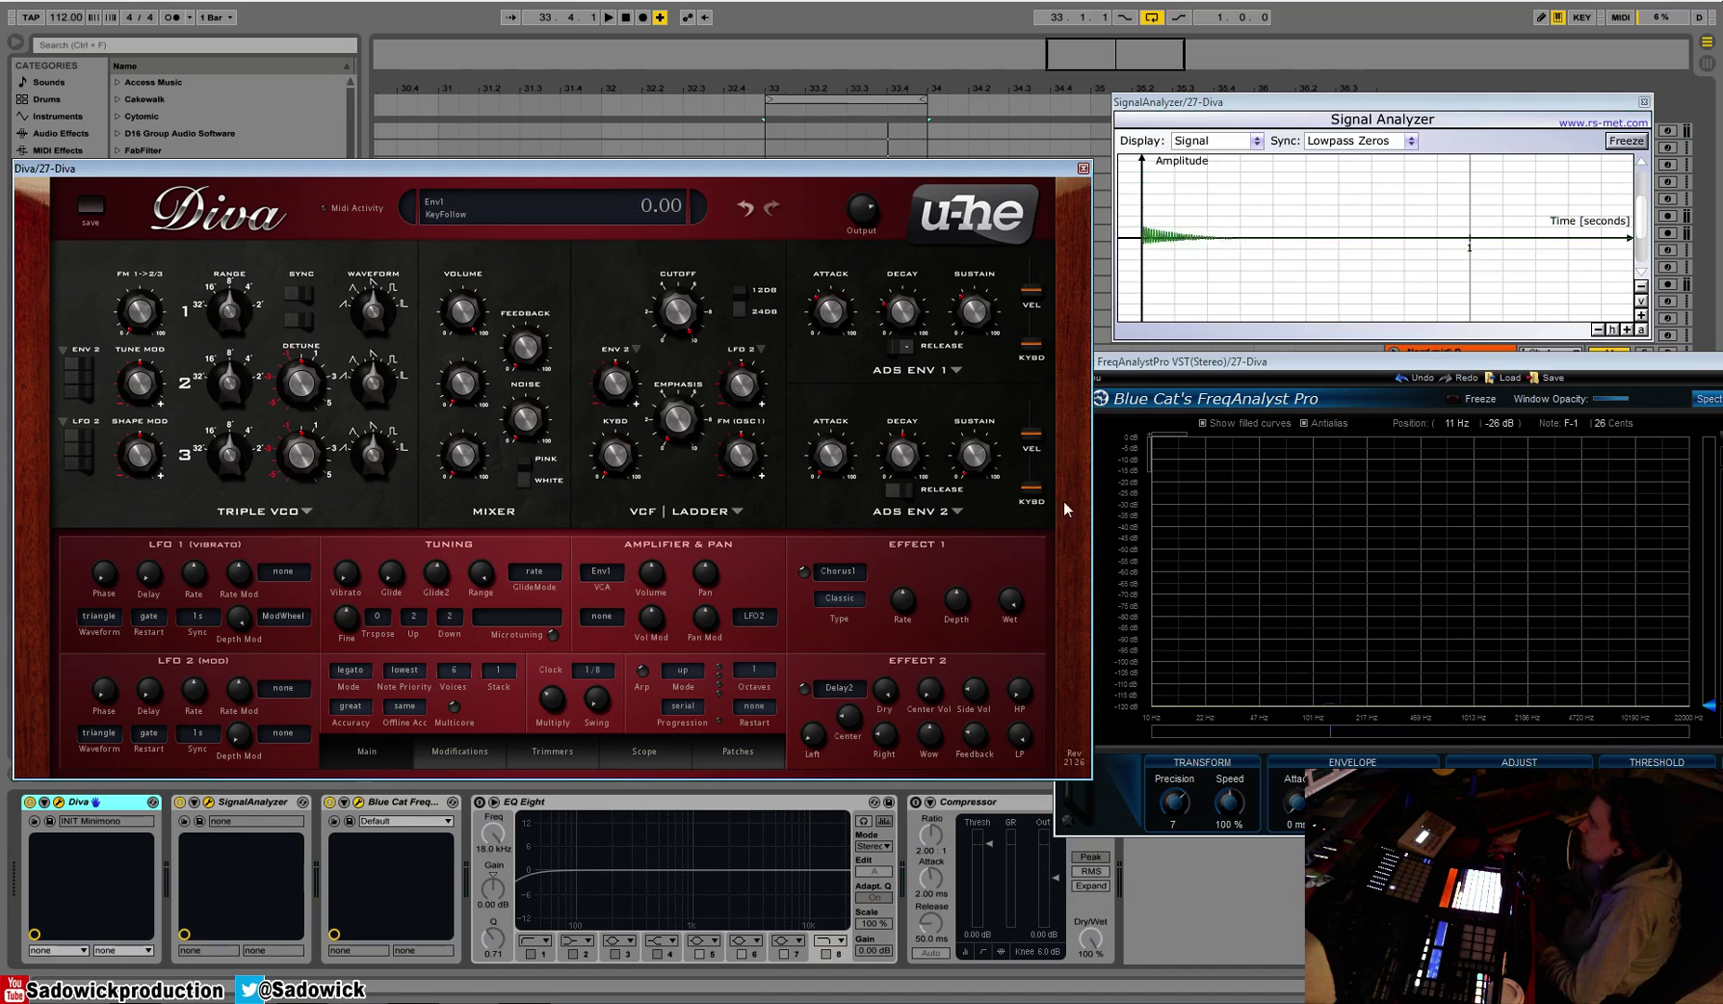
# Switch envelope 1 to analogue with minimum attack and decay, full sustain, and a release of 0.00
pyautogui.click(921, 377)
pyautogui.click(982, 410)
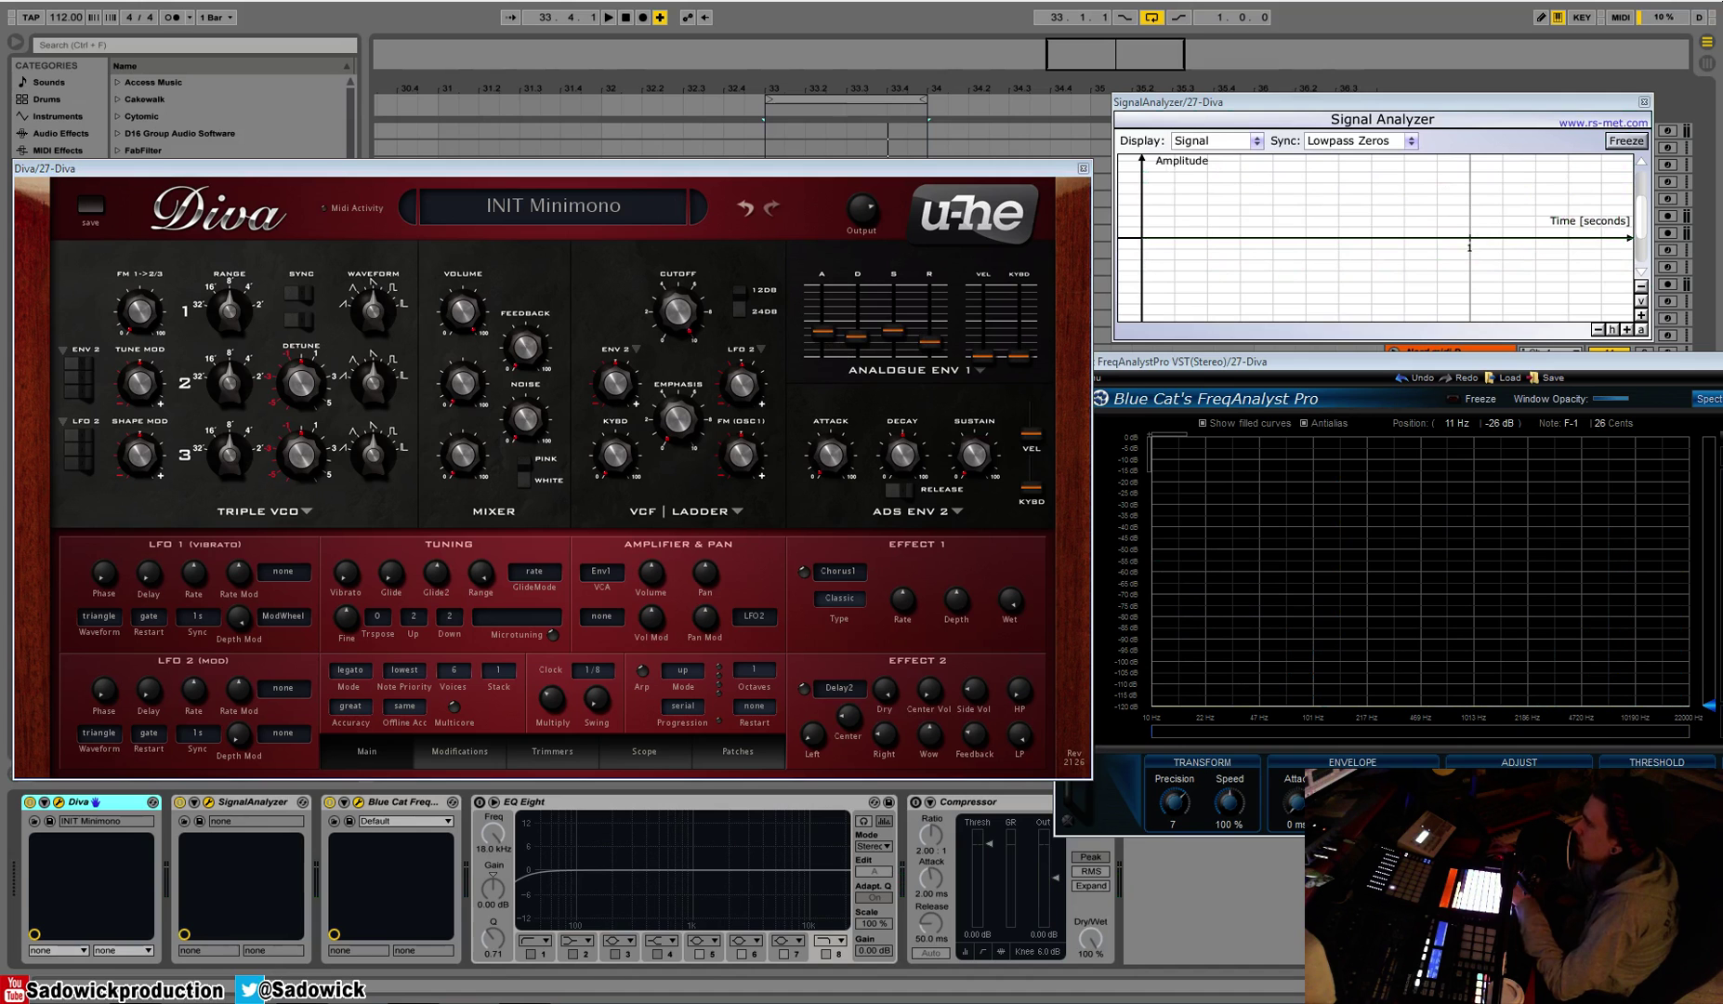
pyautogui.moveTo(830, 332); pyautogui.dragTo(843, 370)
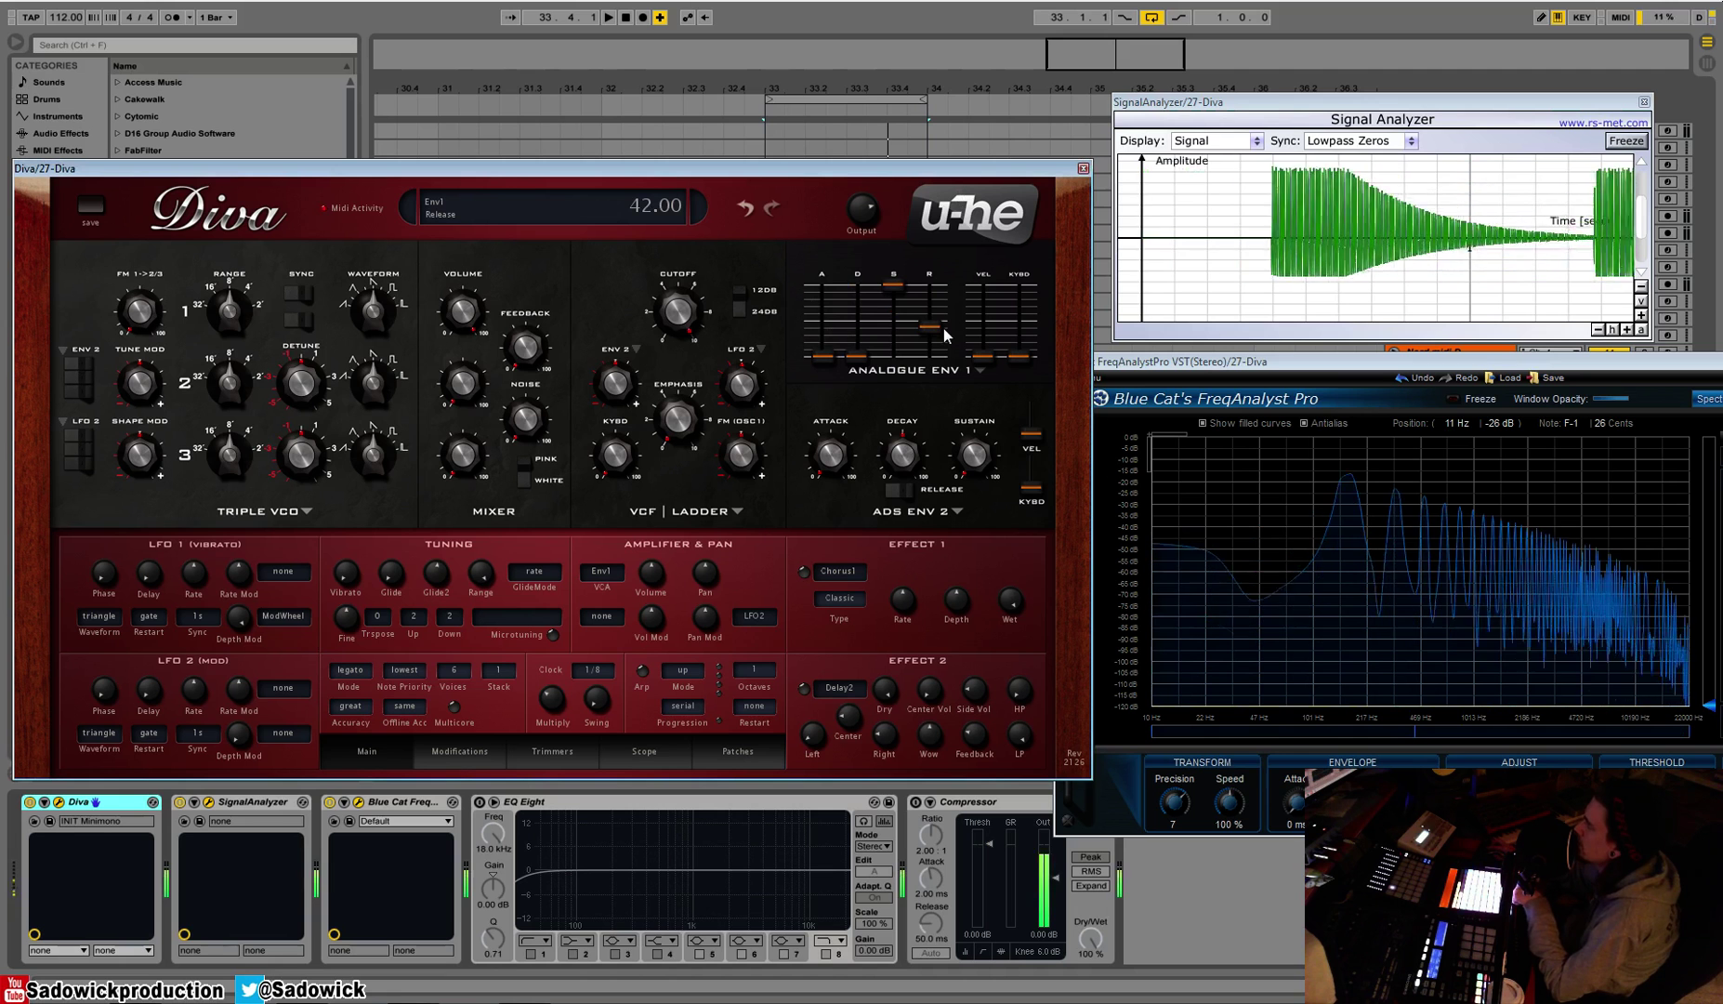
pyautogui.moveTo(933, 338); pyautogui.dragTo(934, 370)
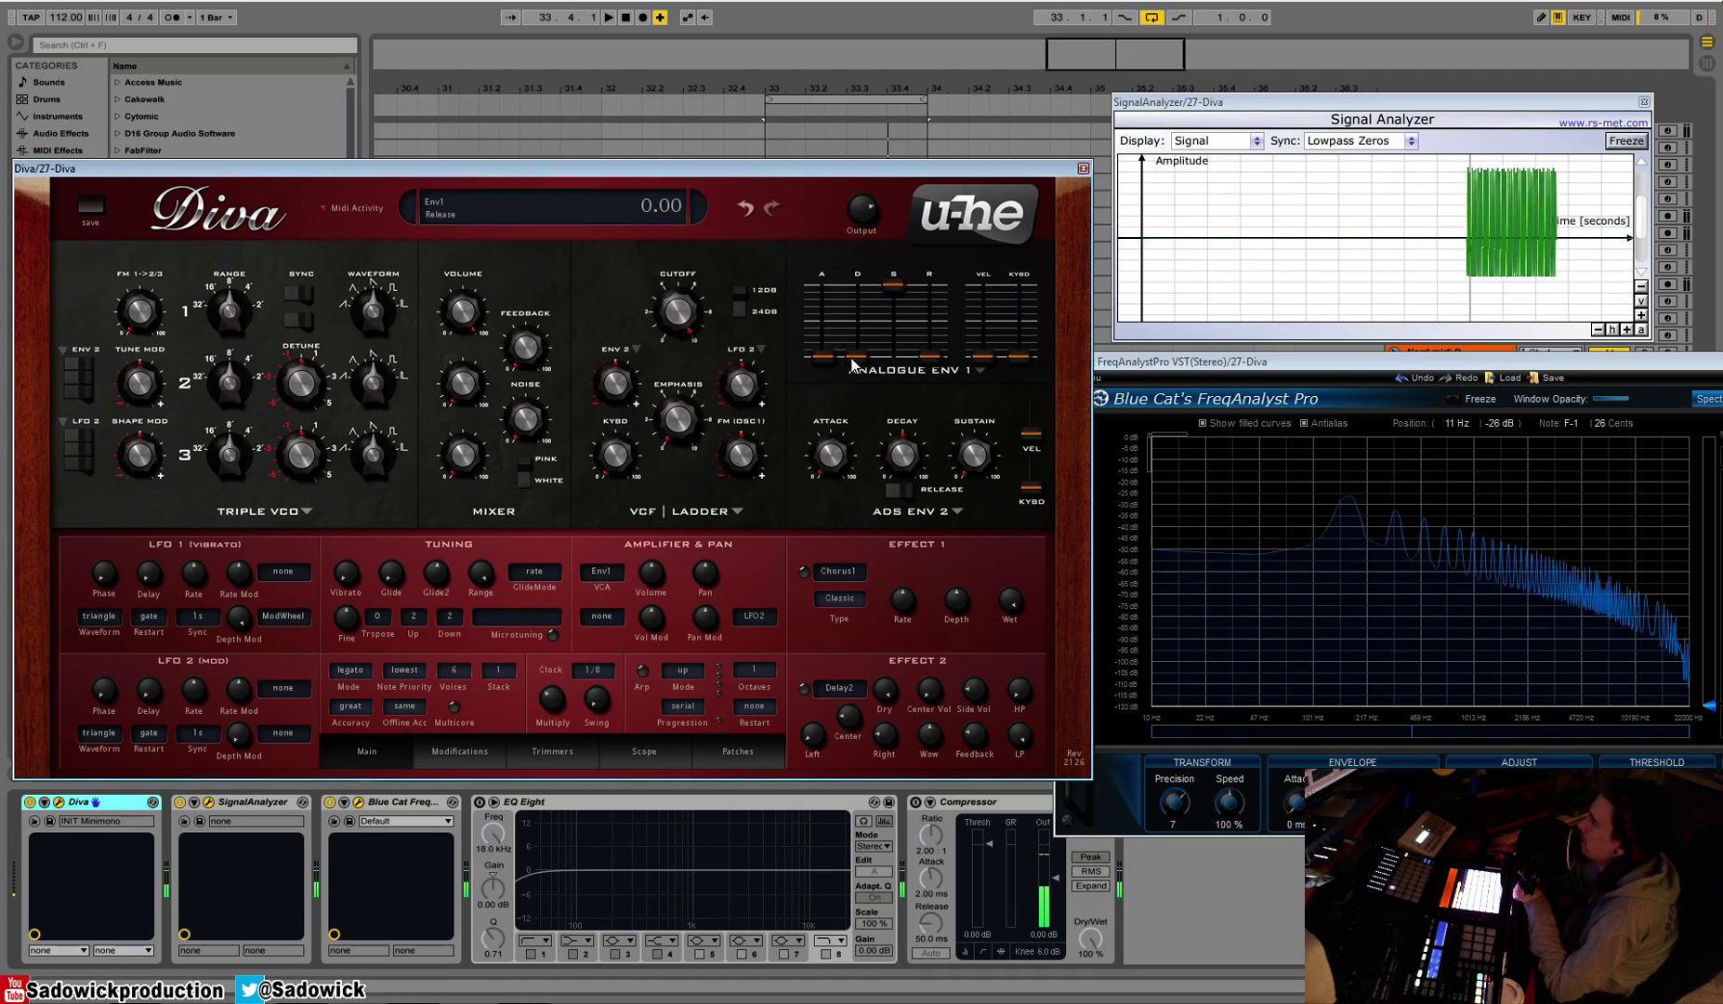
# Try a longer attack on analogue envelope 1, return it to minimum, and set decay and sustain to 35.00
pyautogui.moveTo(823, 356); pyautogui.dragTo(836, 316)
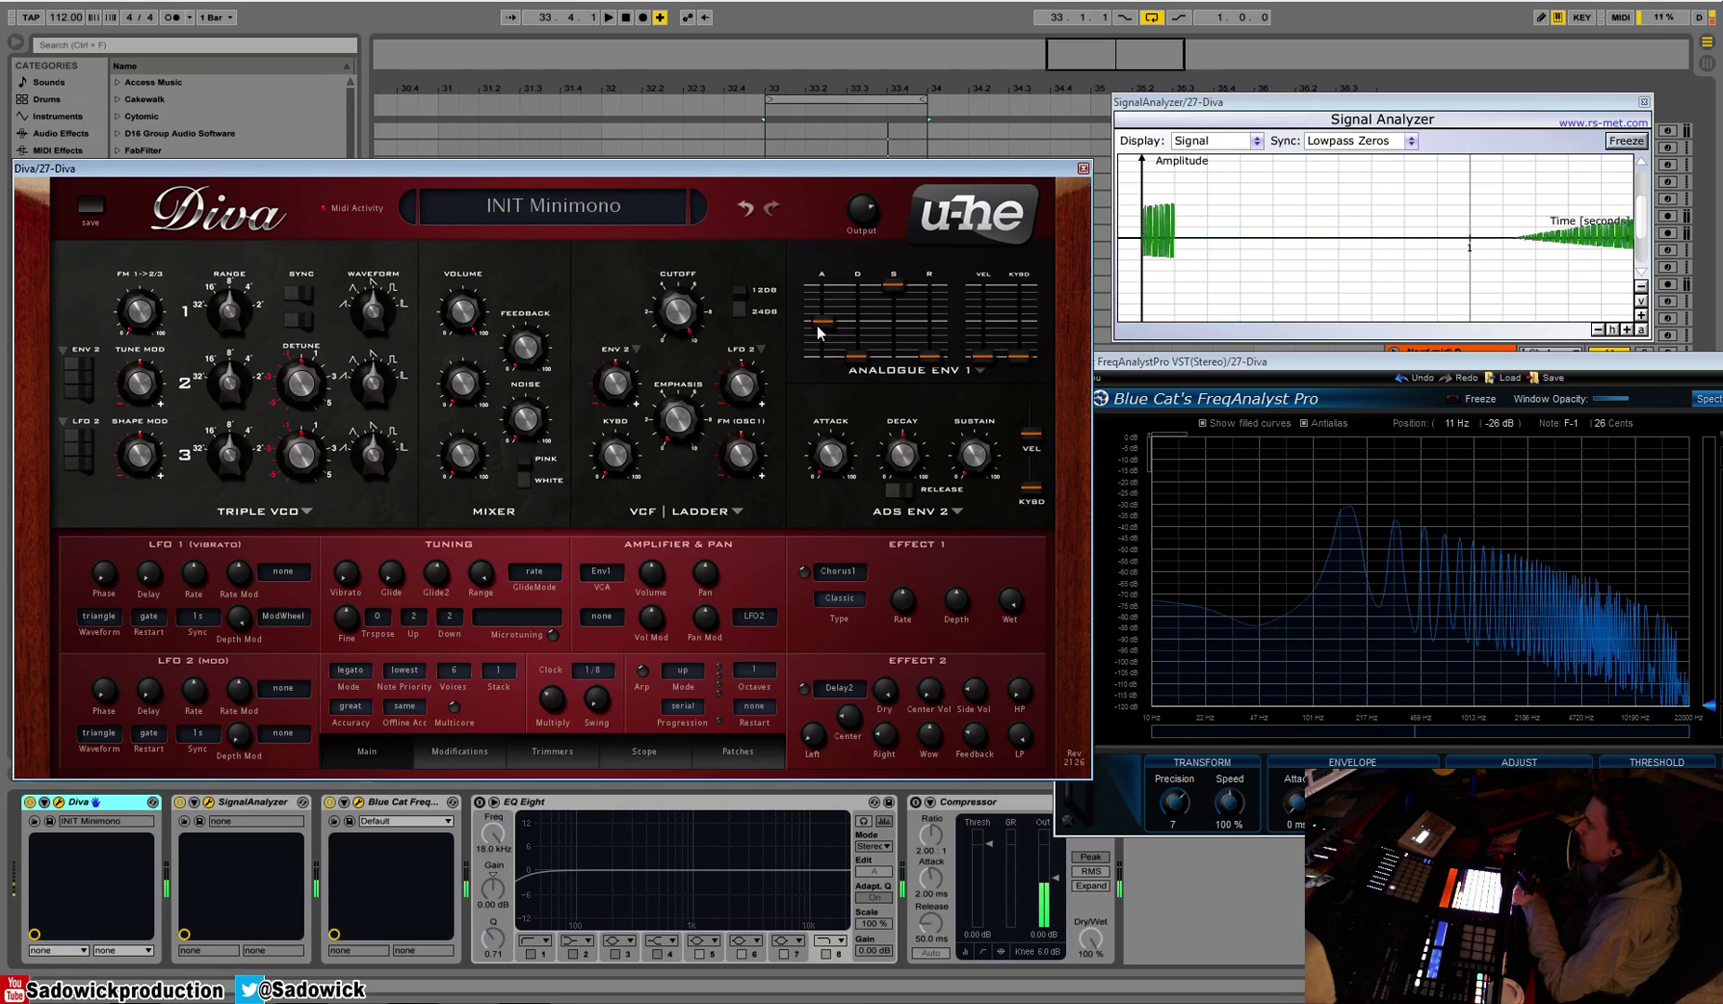
pyautogui.moveTo(818, 332); pyautogui.dragTo(859, 276)
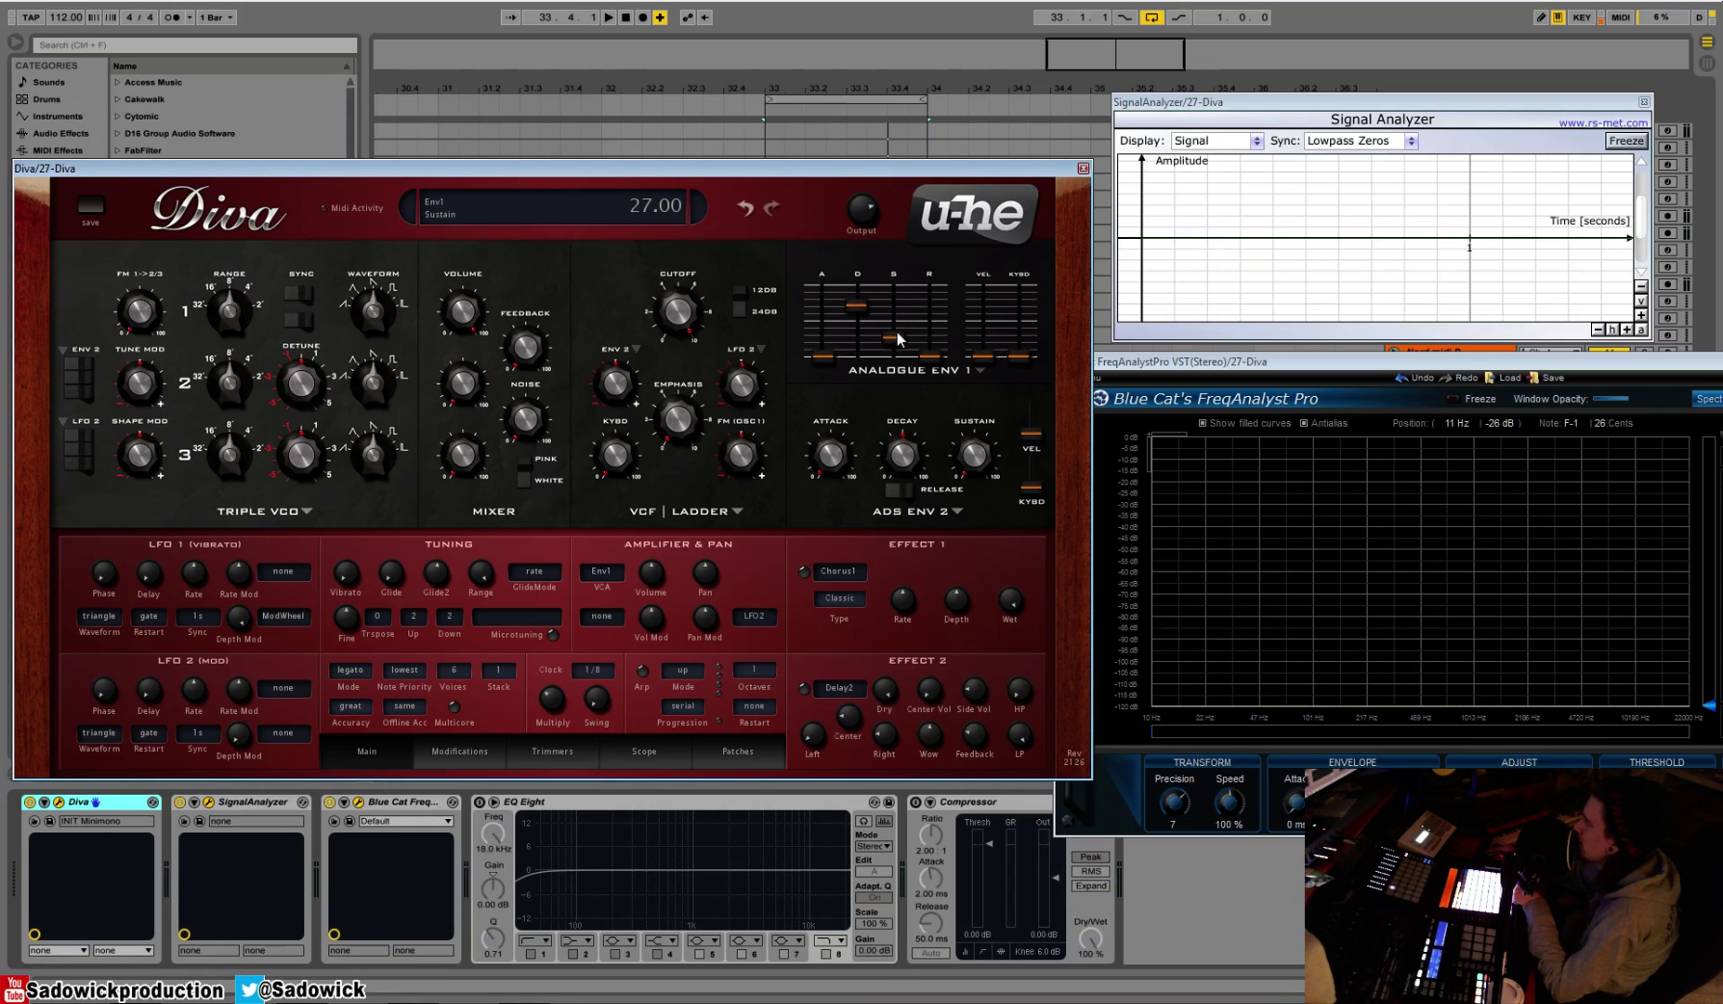
pyautogui.moveTo(893, 342); pyautogui.dragTo(857, 329)
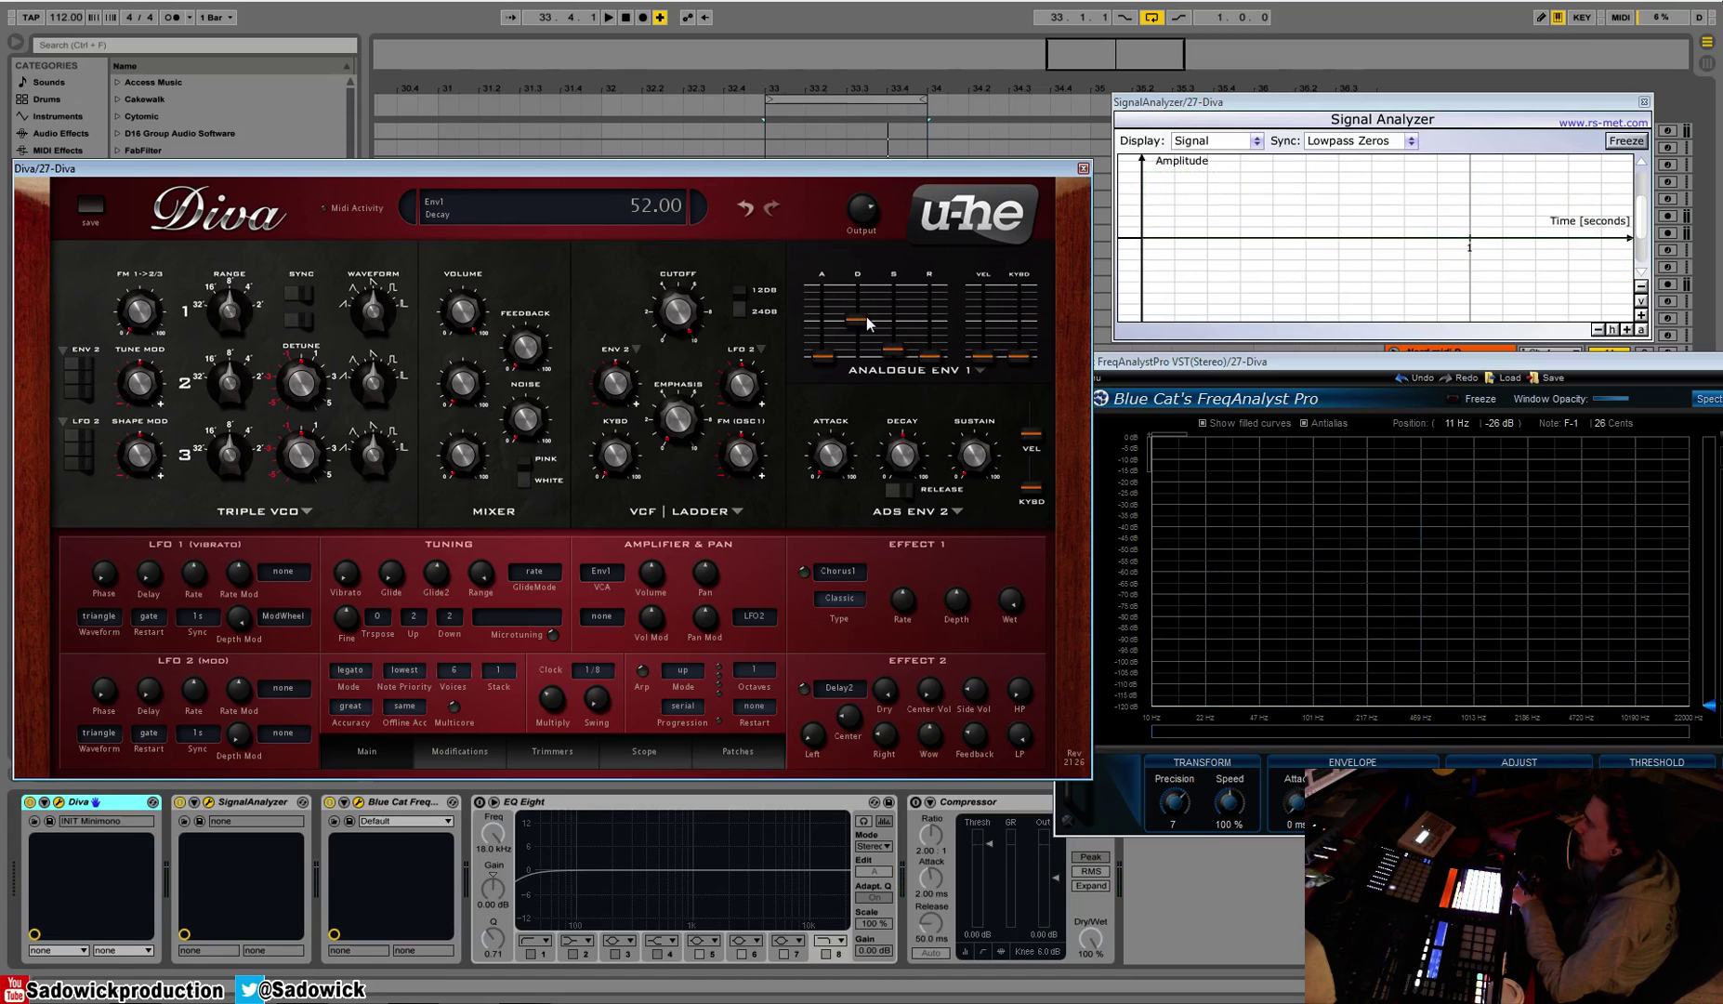
pyautogui.moveTo(867, 322); pyautogui.dragTo(875, 339)
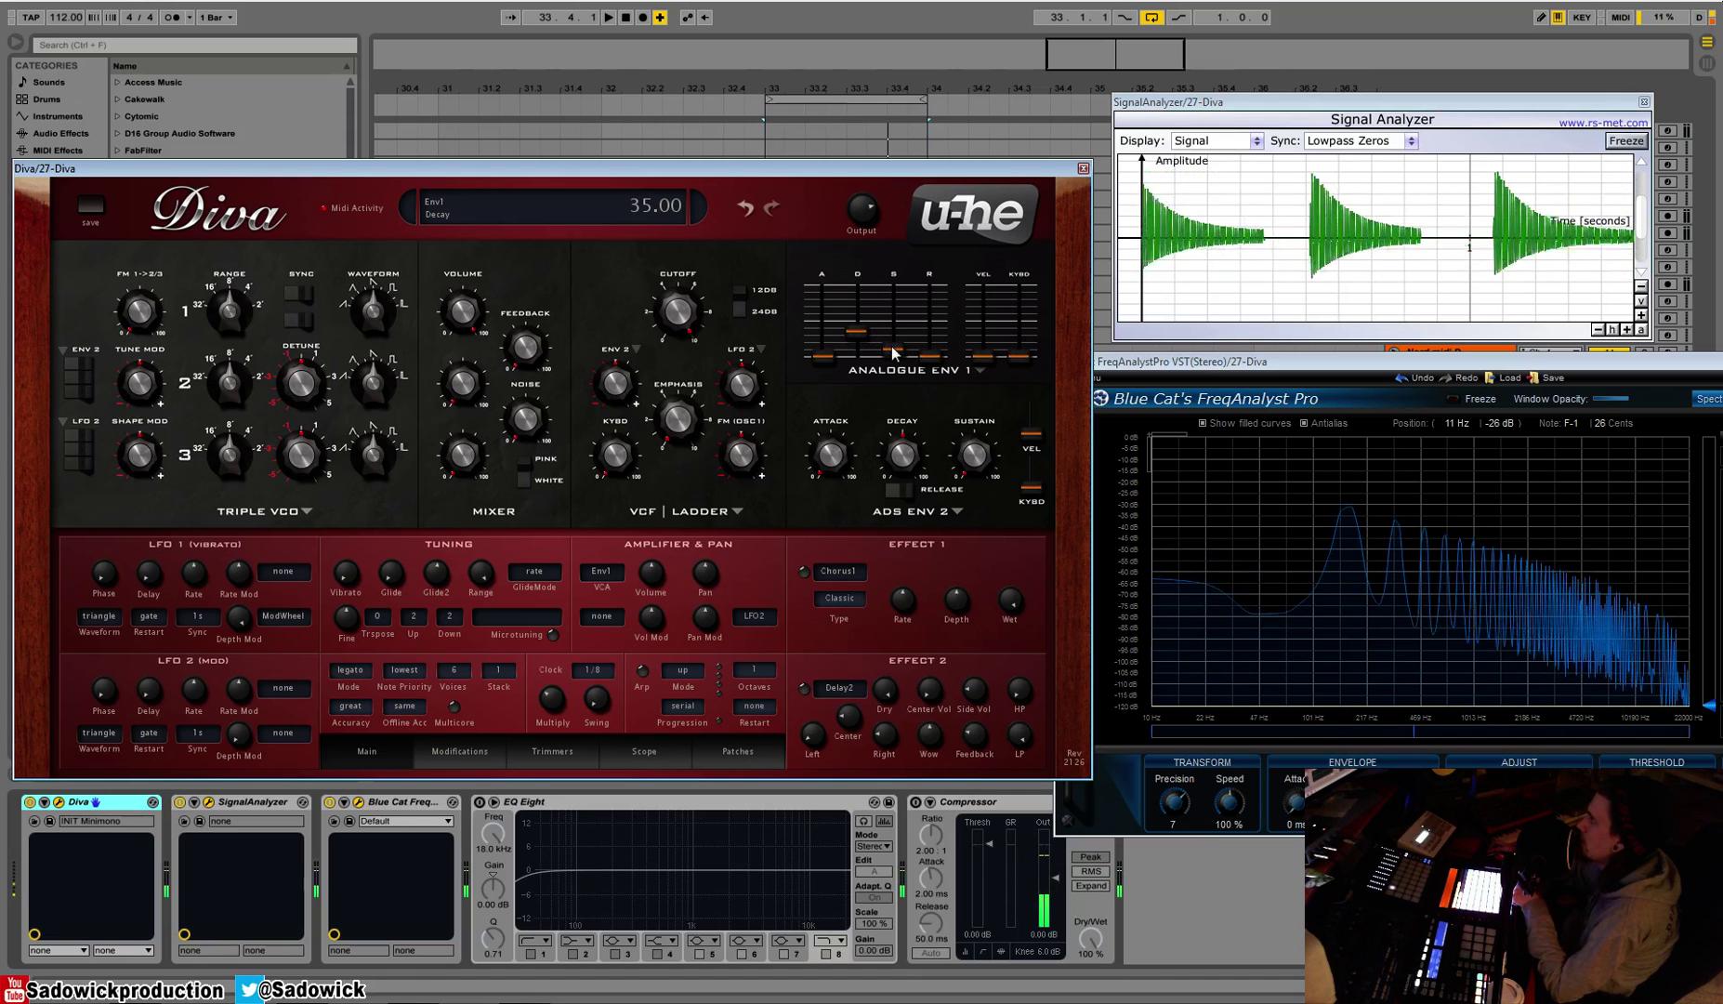
pyautogui.moveTo(896, 351); pyautogui.dragTo(899, 349)
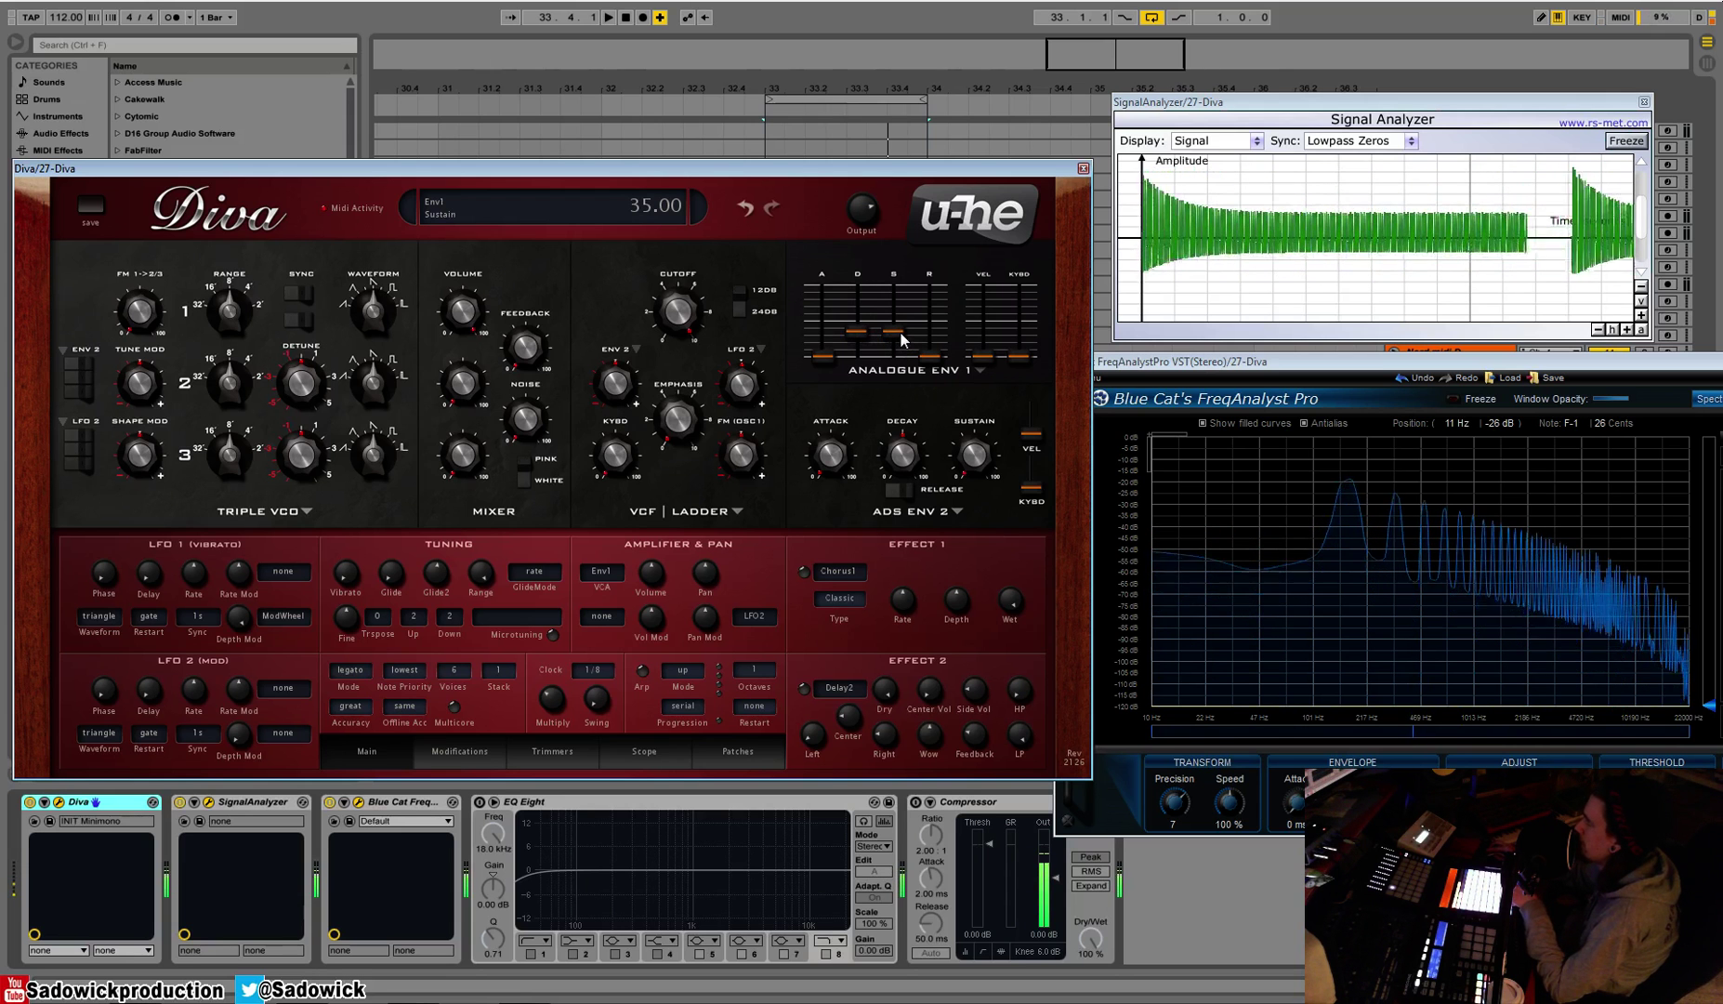
# Raise the release and attack of analogue envelope 1 to about mid-range and set its decay to 0.00
pyautogui.moveTo(933, 357); pyautogui.dragTo(941, 336)
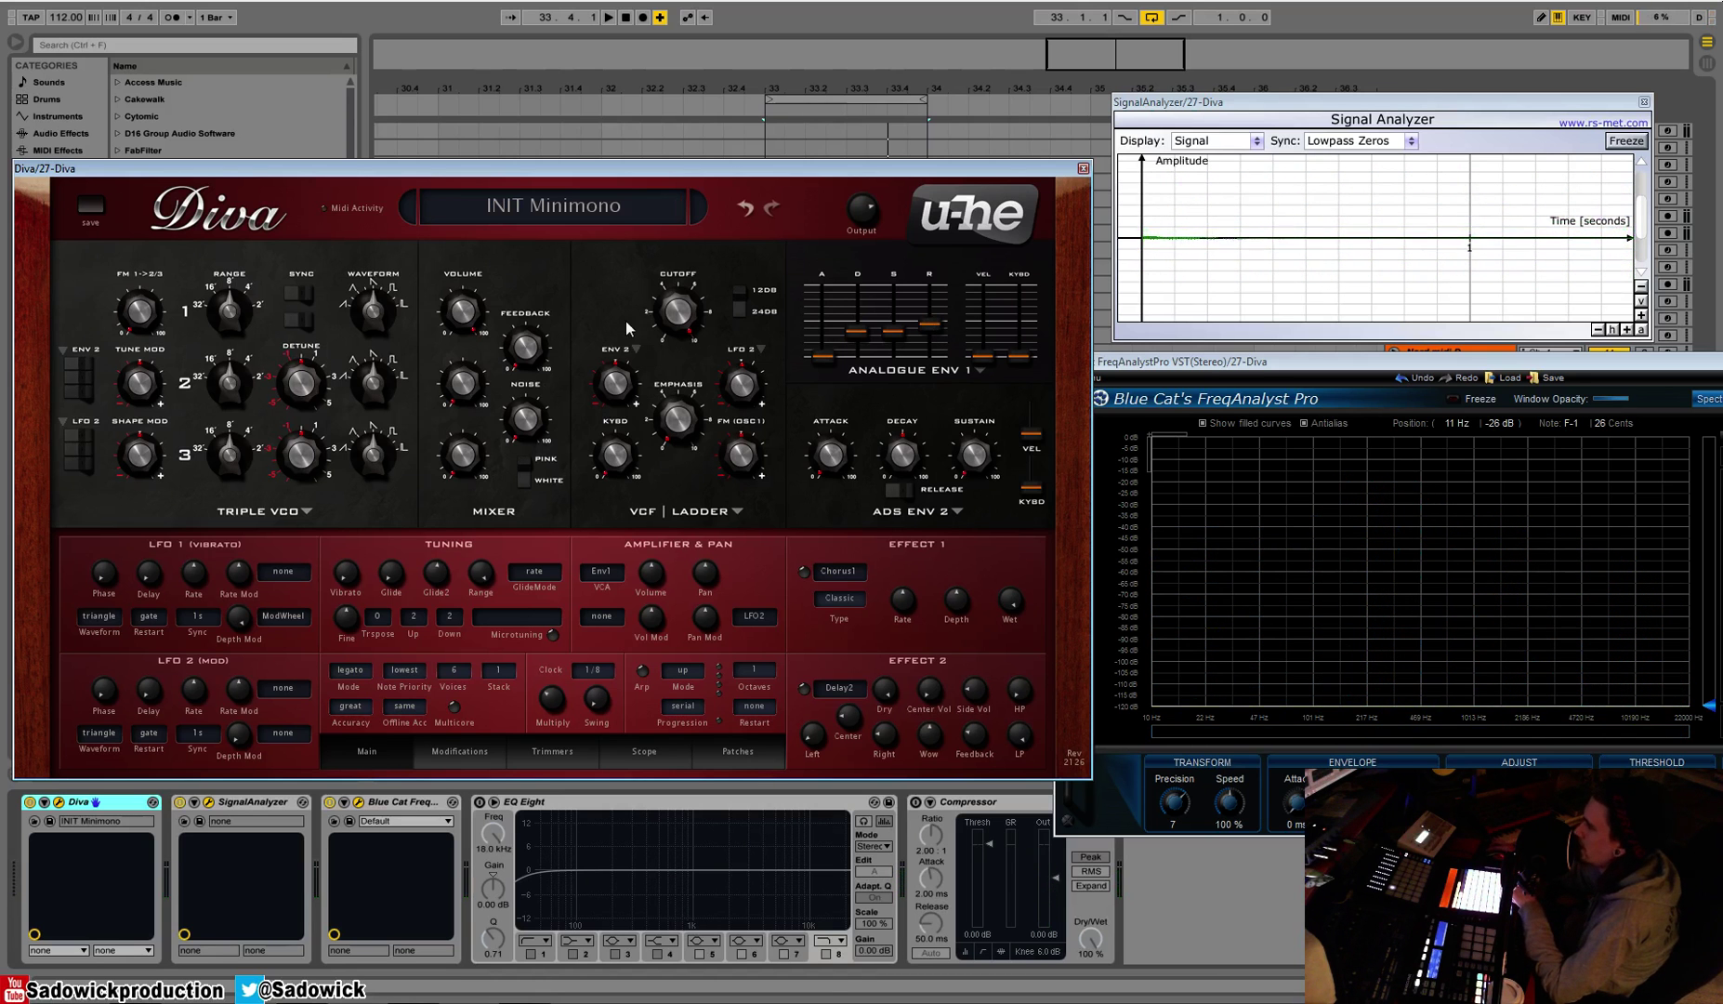
pyautogui.moveTo(837, 358); pyautogui.dragTo(838, 322)
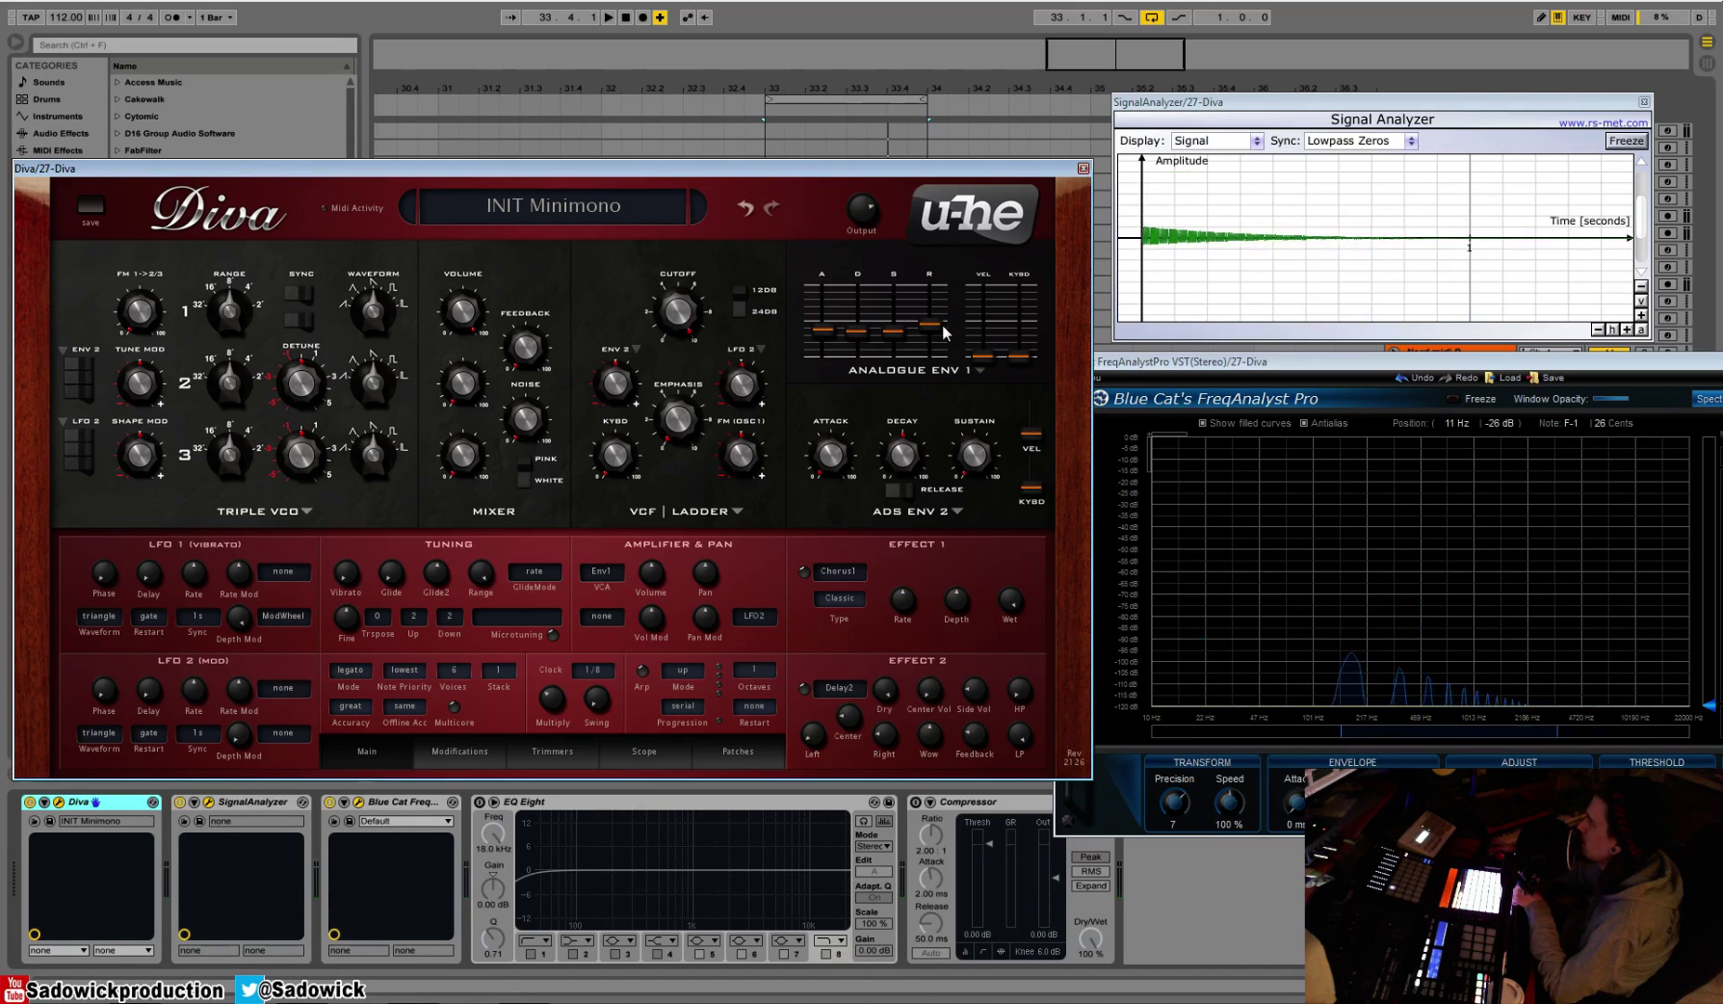
pyautogui.moveTo(856, 331); pyautogui.dragTo(856, 356)
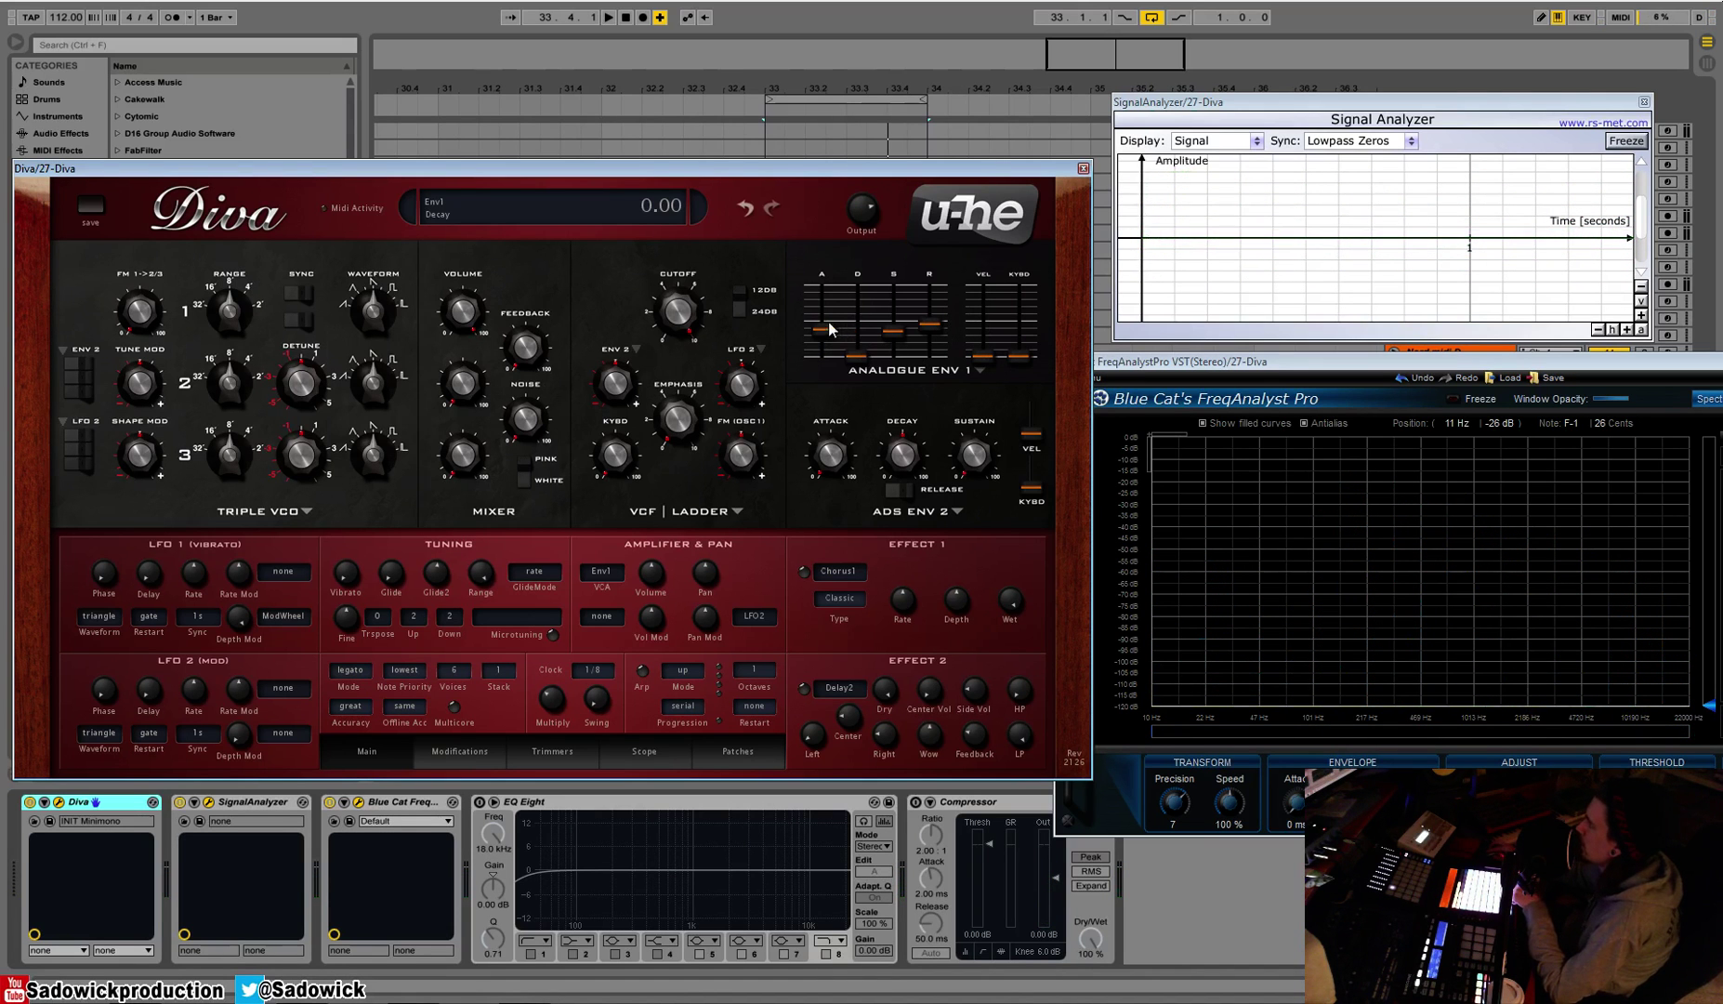
# Switch envelope 1 to digital, with its decay at maximum and its attack at 56.00
pyautogui.click(949, 375)
pyautogui.click(1004, 425)
pyautogui.moveTo(856, 357); pyautogui.dragTo(875, 293)
pyautogui.moveTo(877, 357); pyautogui.dragTo(876, 283)
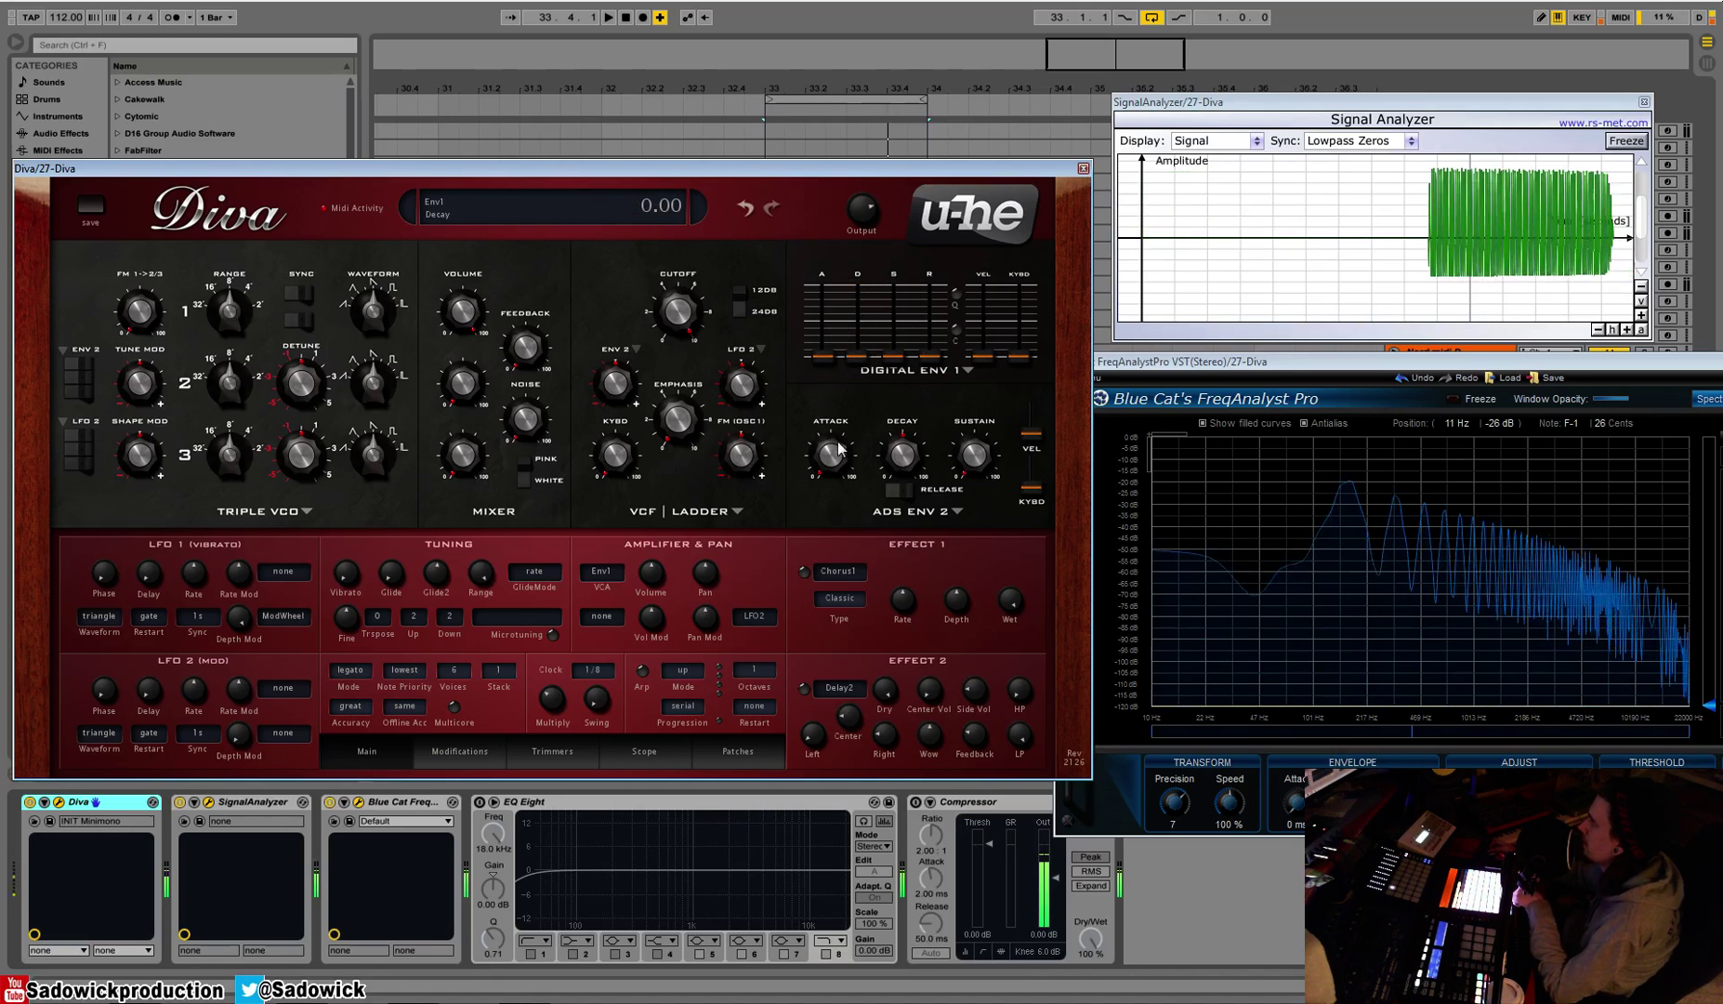
pyautogui.moveTo(823, 357); pyautogui.dragTo(828, 313)
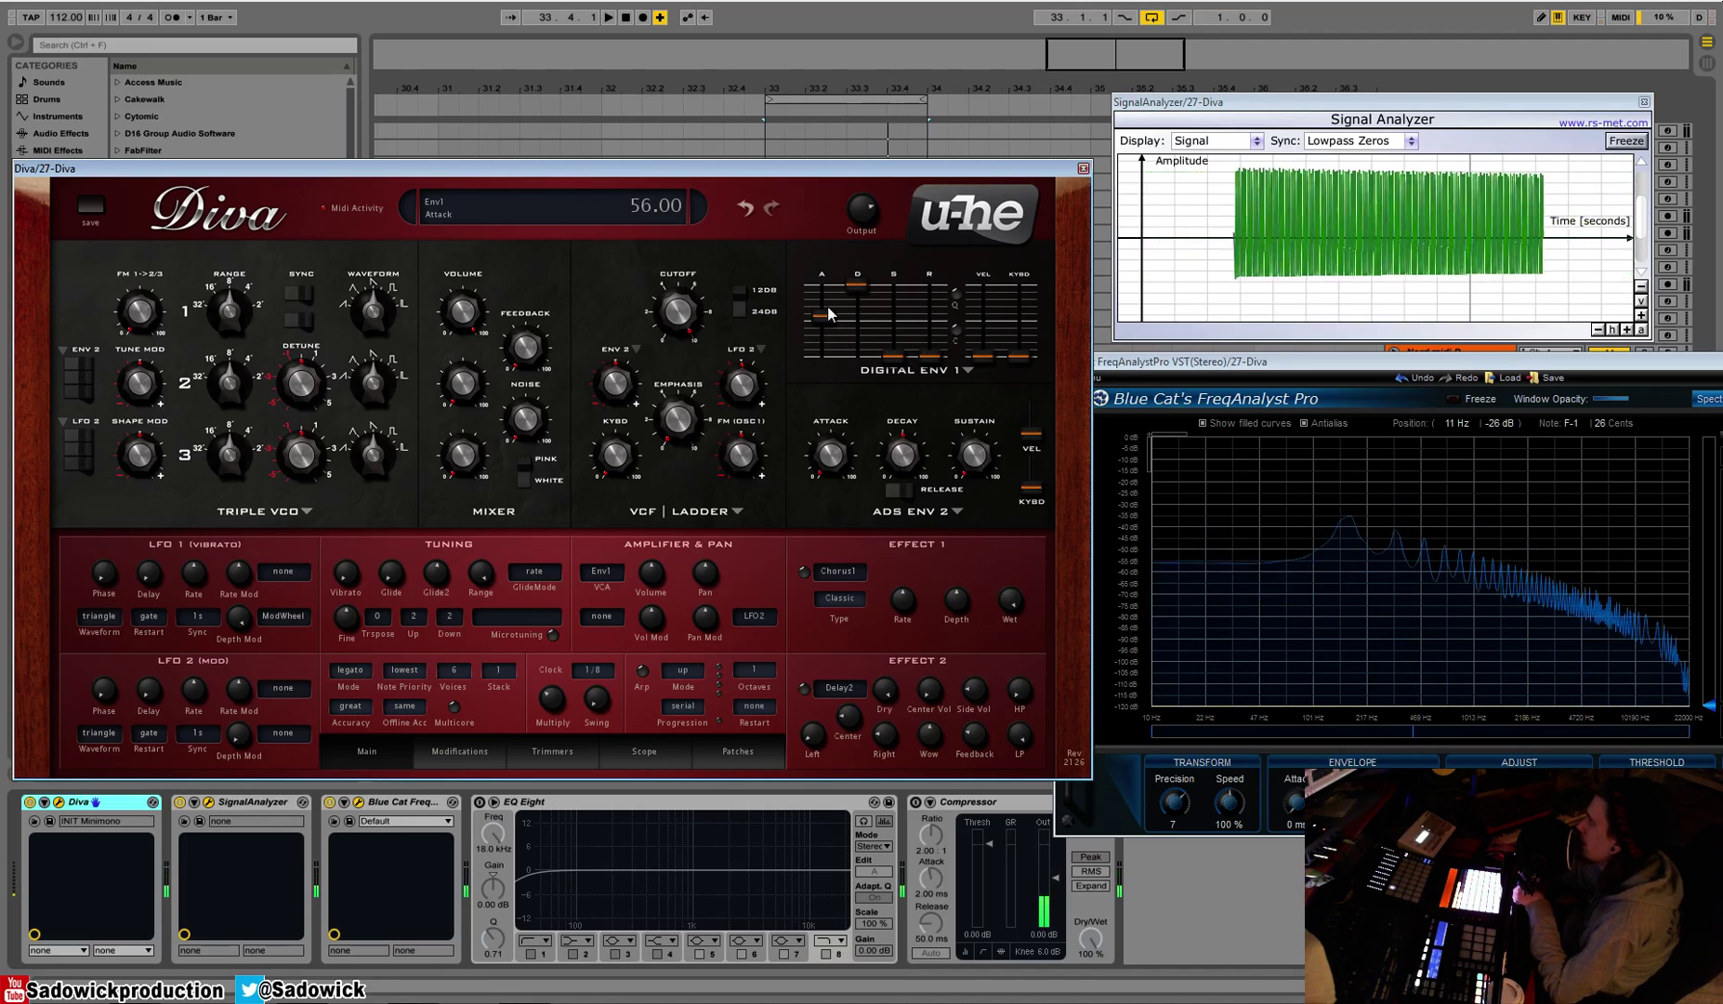
# Try the C option on digital envelope 1 with the attack reduced to 45.00, and turn C off again
pyautogui.click(954, 295)
pyautogui.click(960, 295)
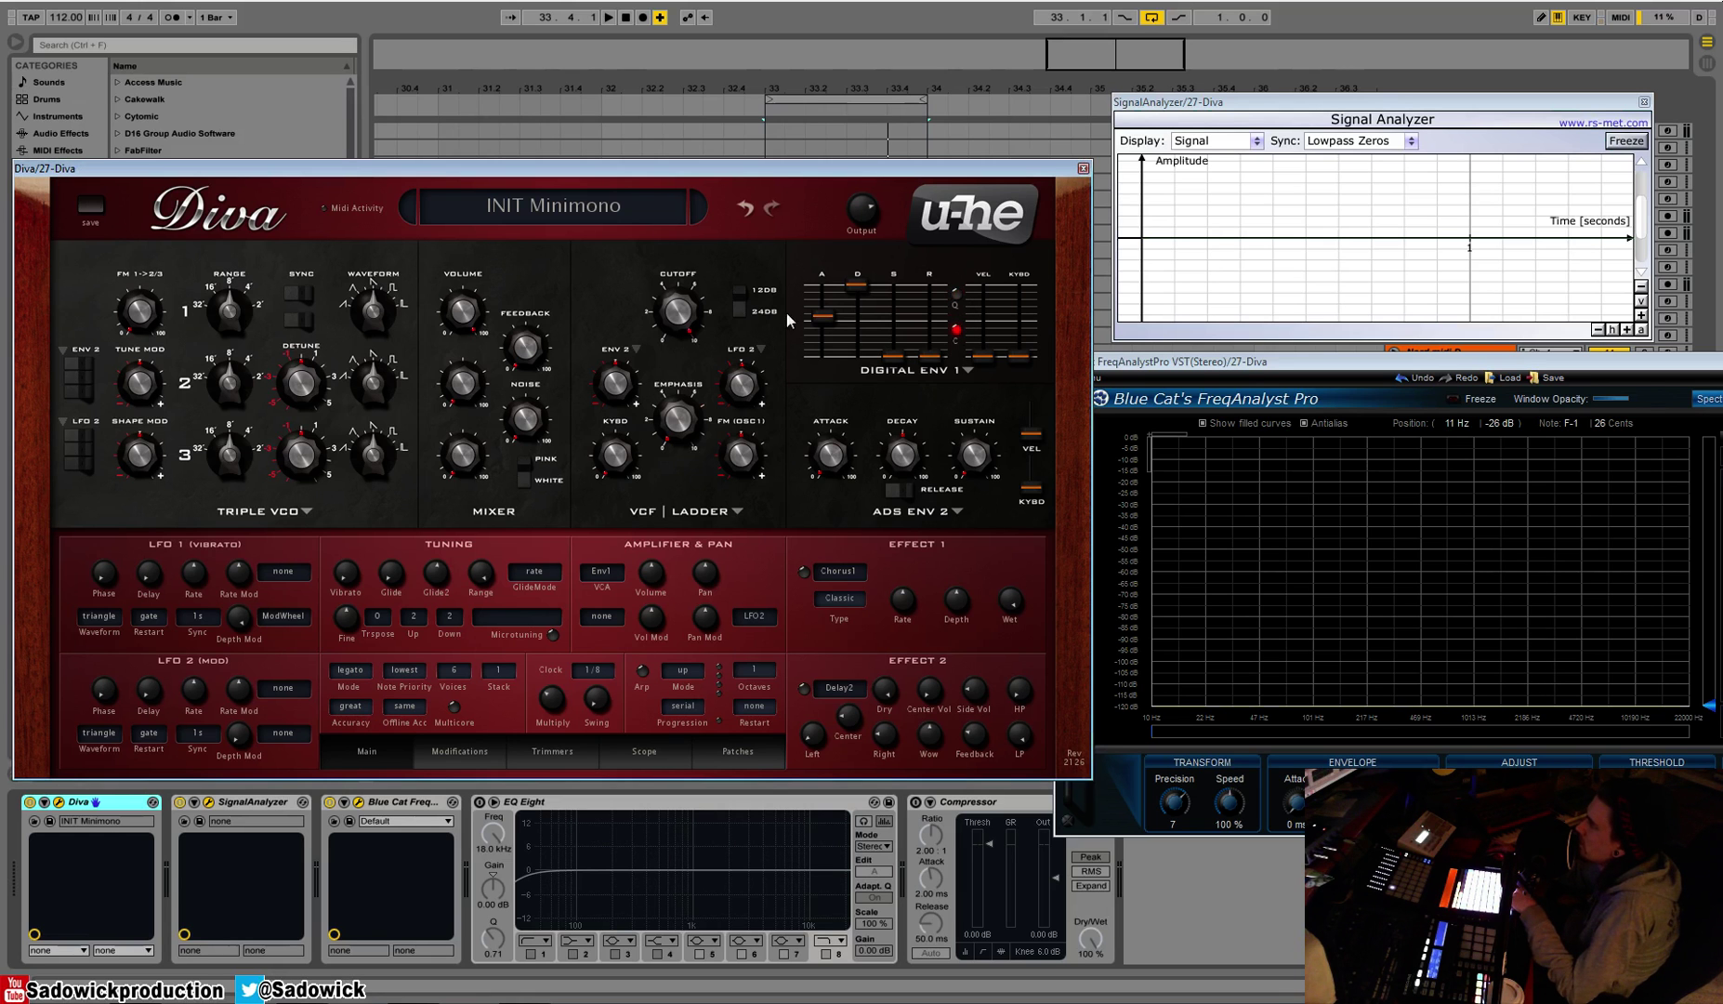
pyautogui.moveTo(817, 317)
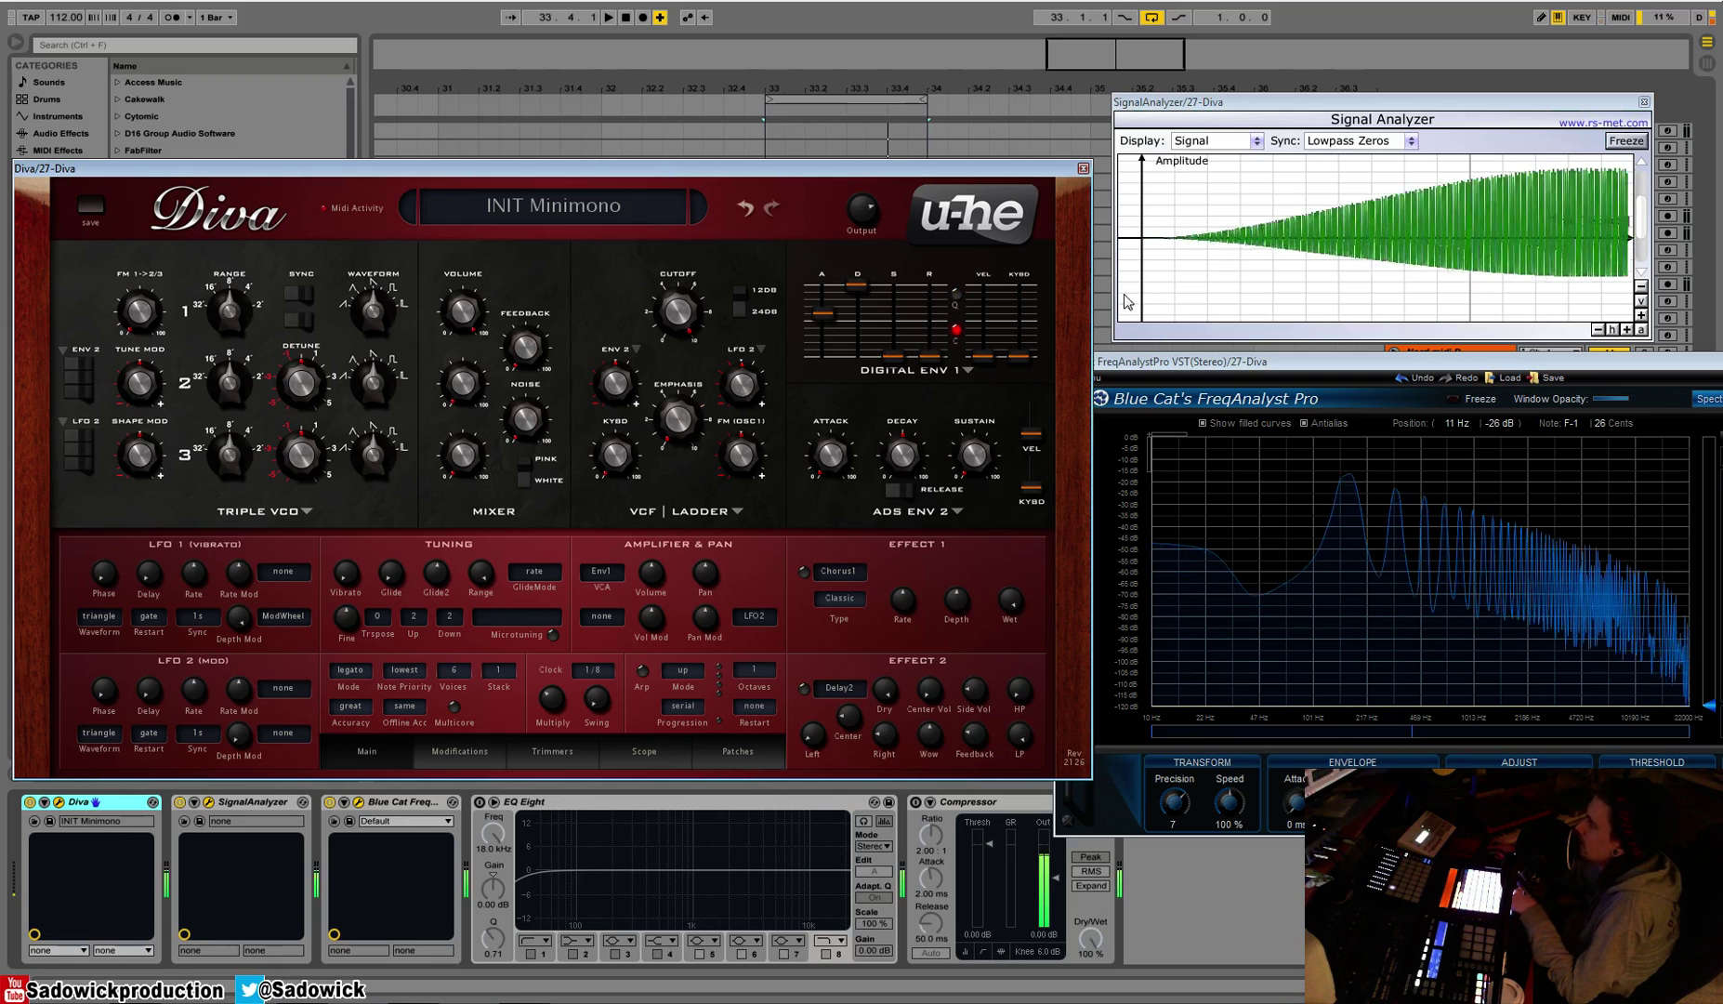
pyautogui.moveTo(822, 314); pyautogui.dragTo(824, 337)
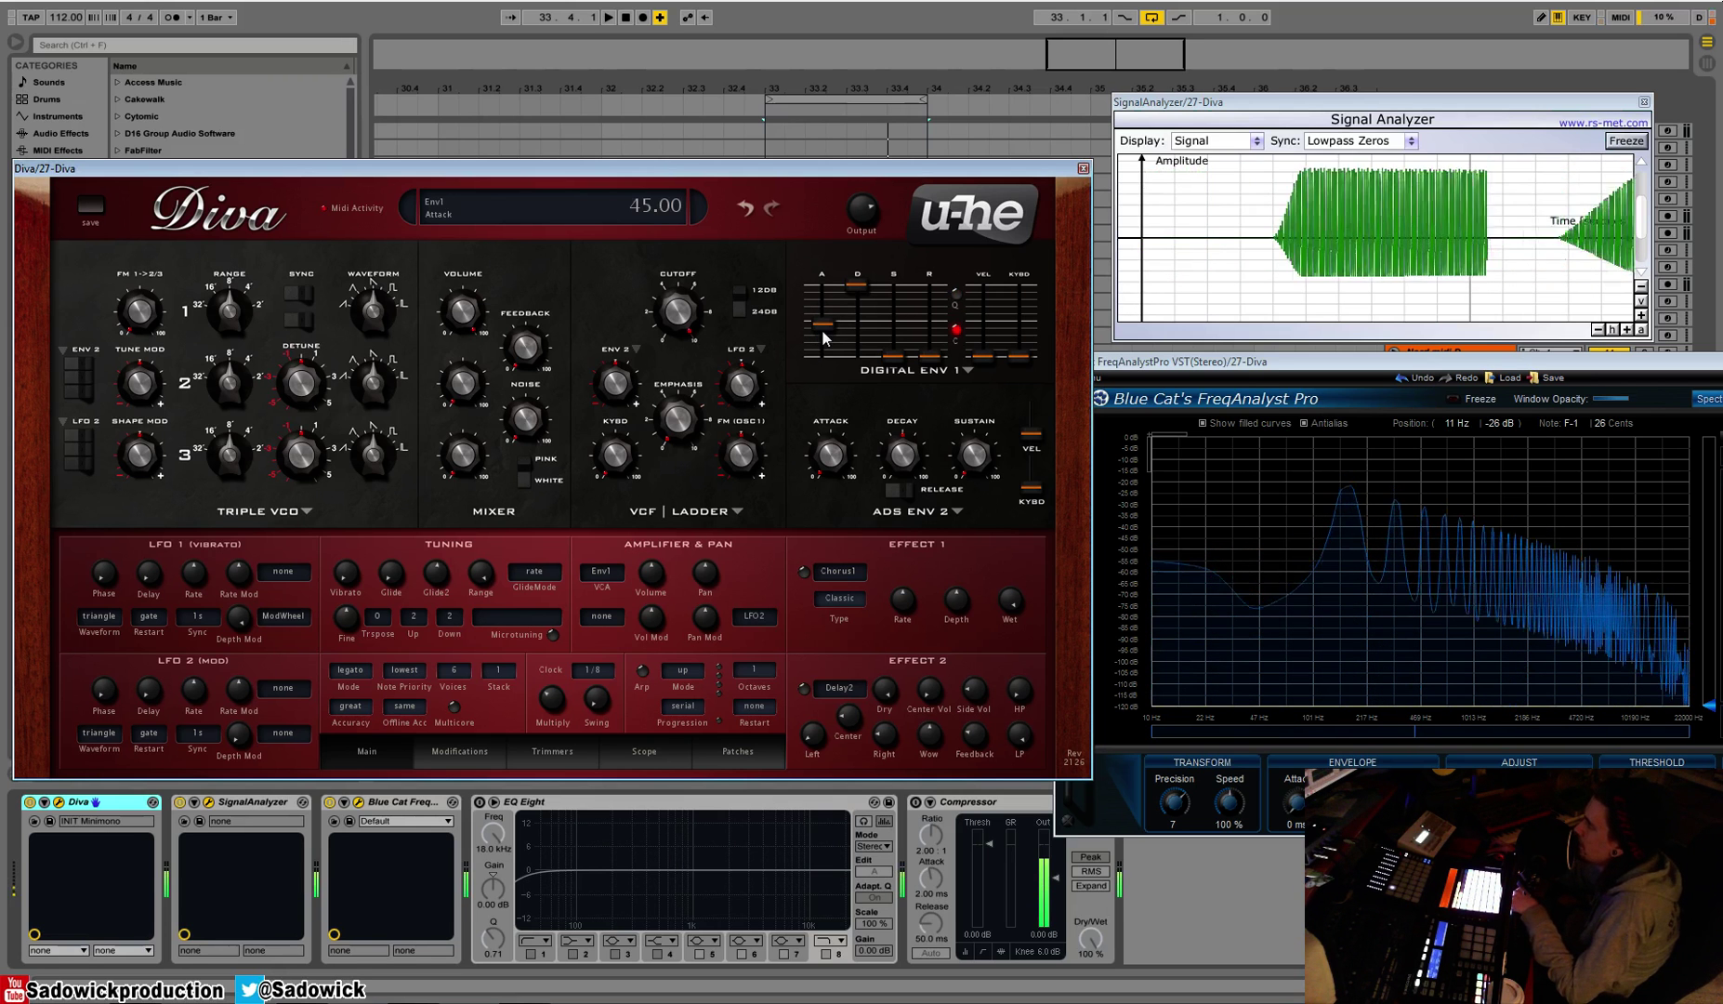
pyautogui.click(956, 329)
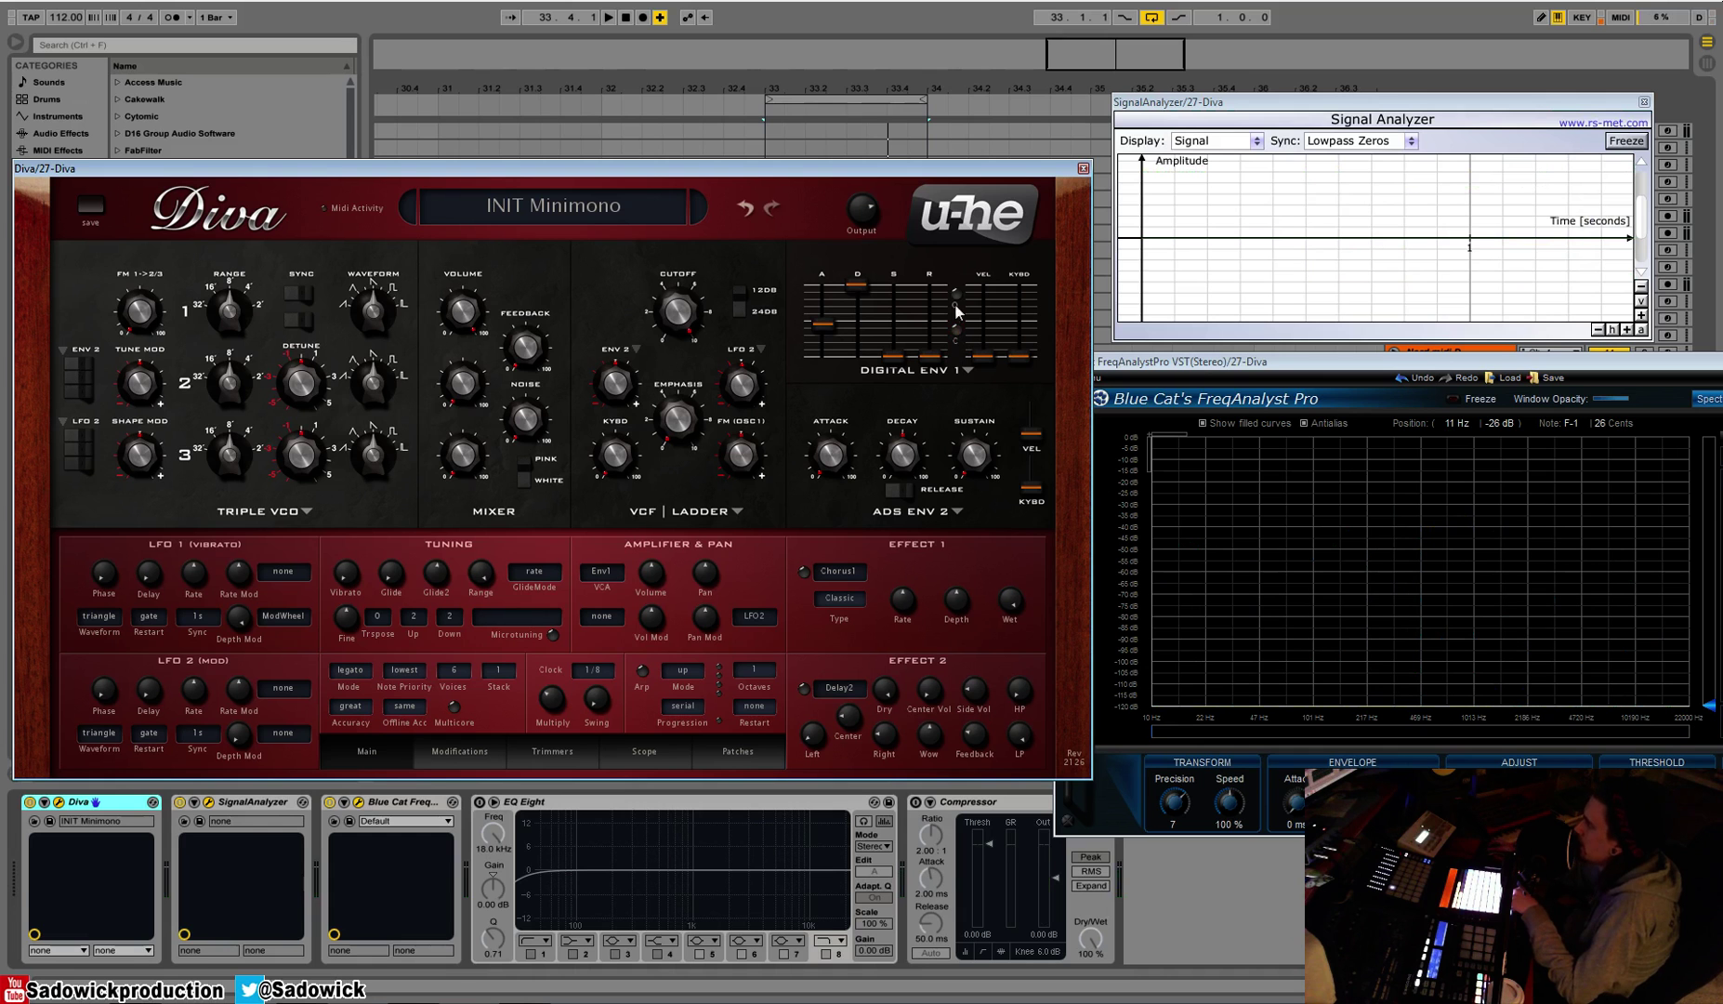
# Turn on the Q option for digital envelope 1, try a long release, and set the release back to 0.00
pyautogui.moveTo(821, 327); pyautogui.dragTo(823, 314)
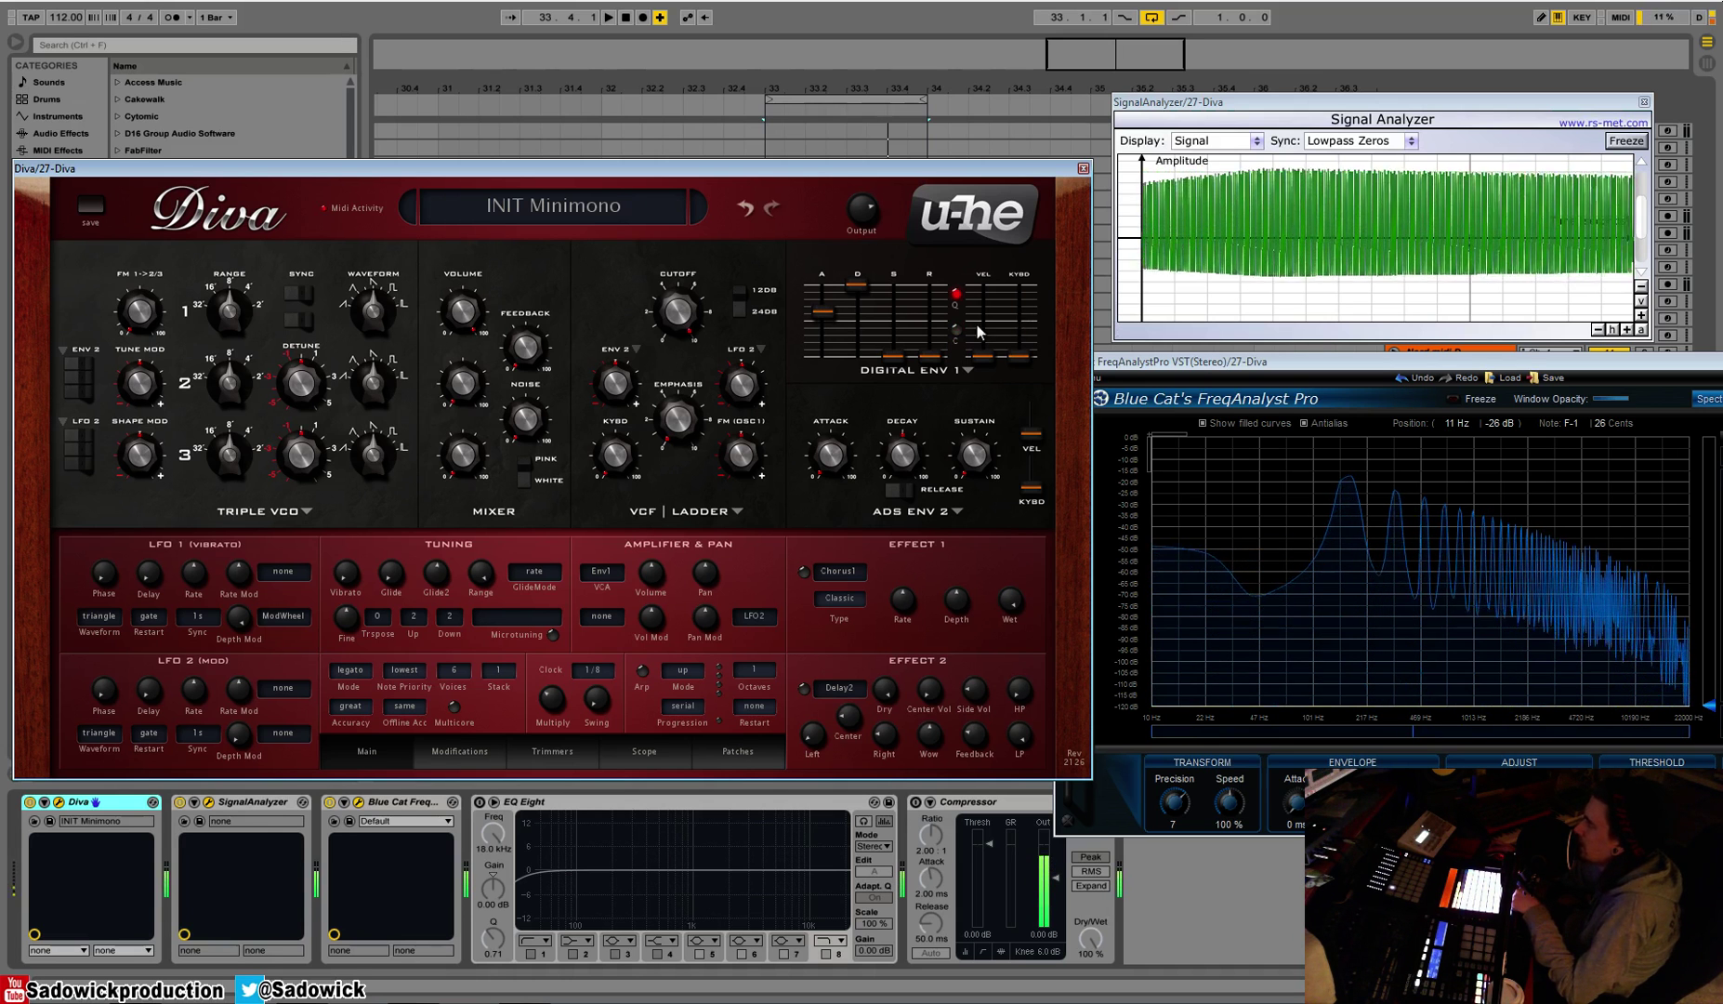
pyautogui.moveTo(930, 357); pyautogui.dragTo(947, 325)
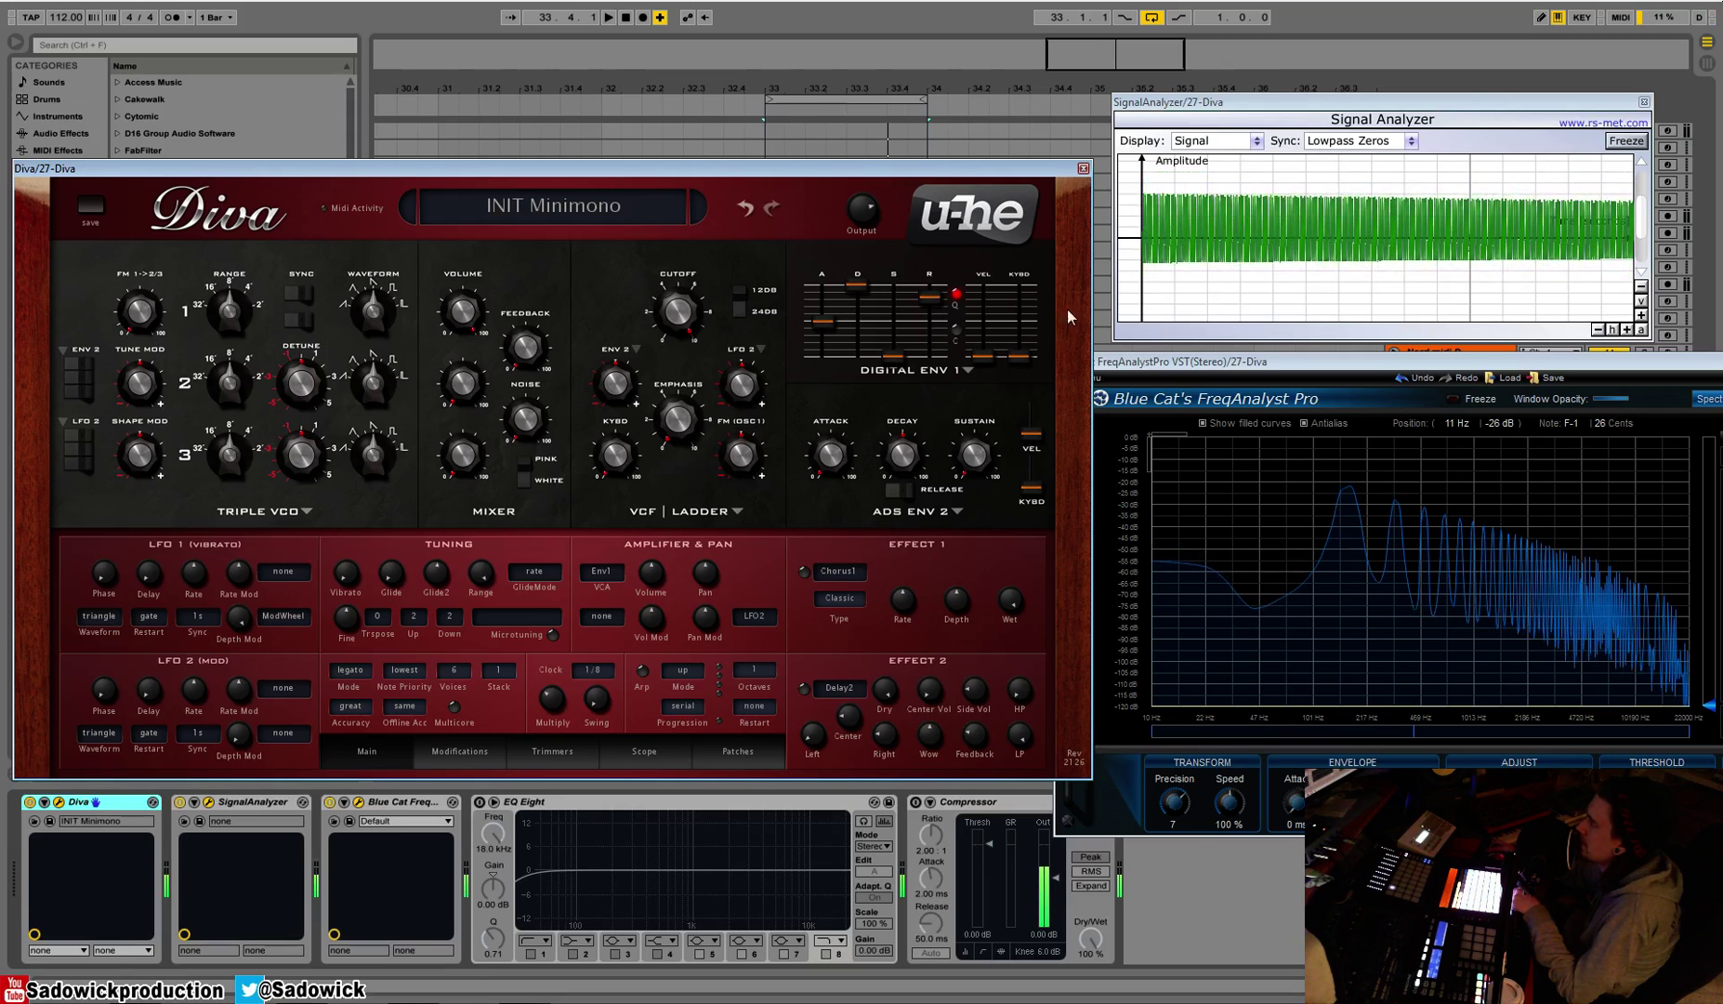
pyautogui.moveTo(931, 295); pyautogui.dragTo(917, 432)
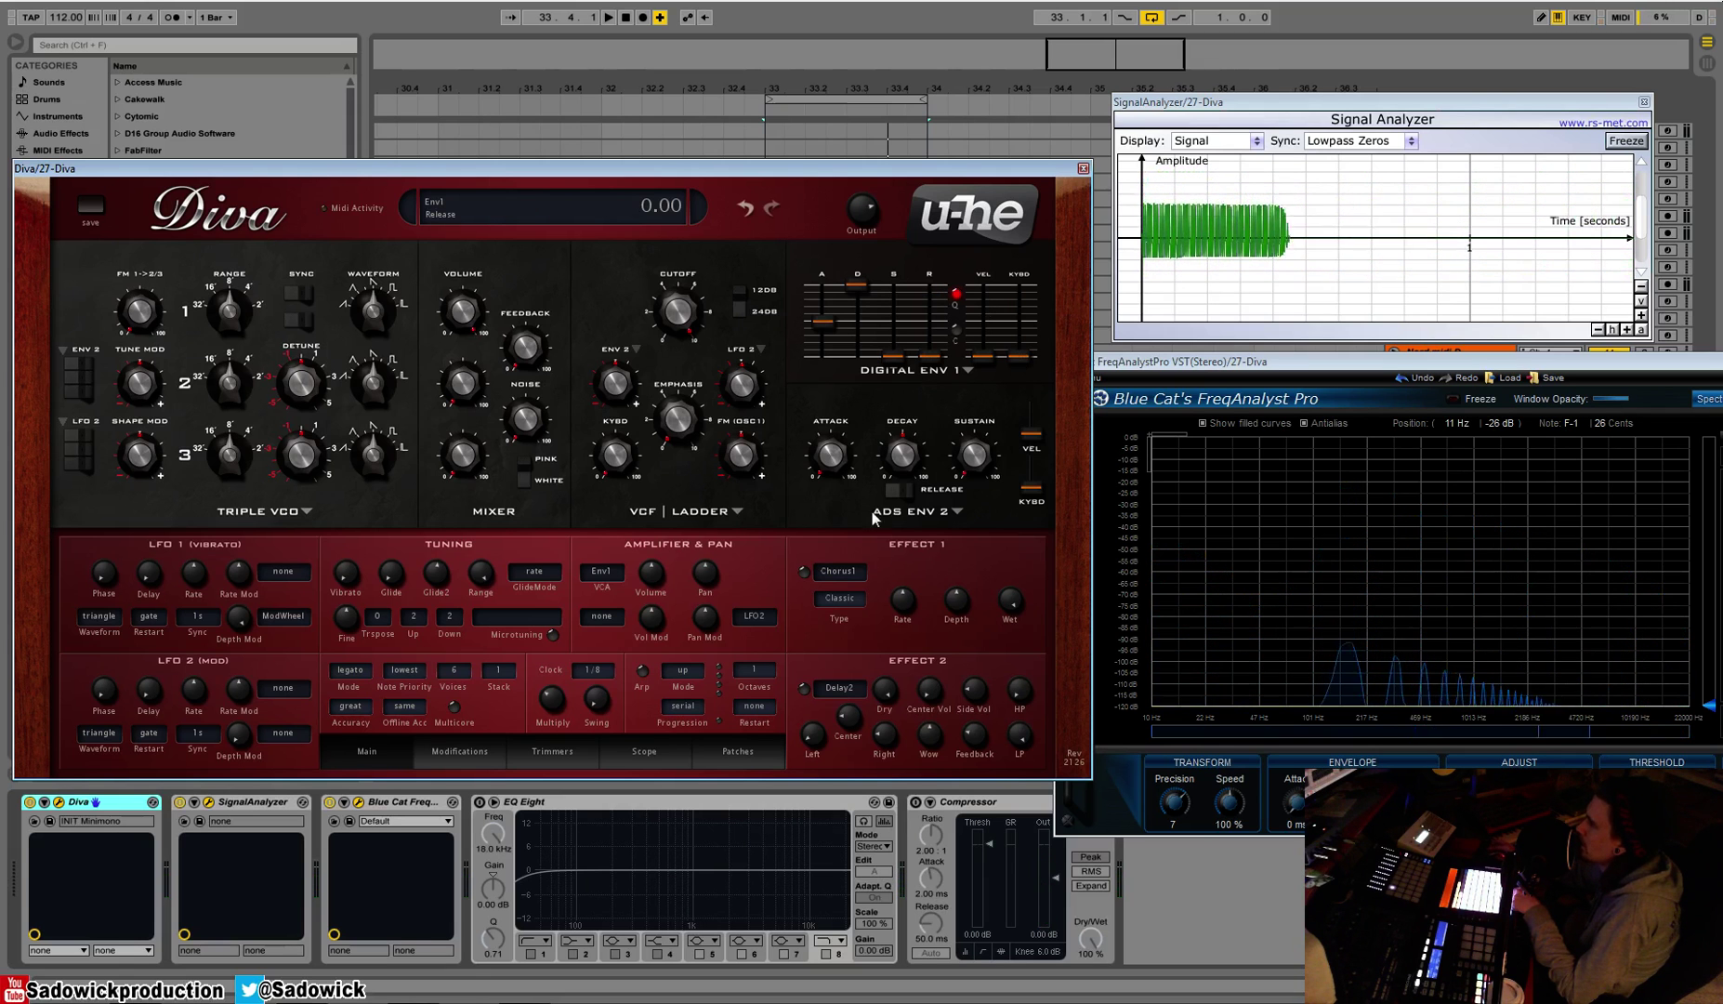
# Keep envelope 1 digital, lower its attack to minimum, and raise its sustain to near maximum
pyautogui.click(919, 375)
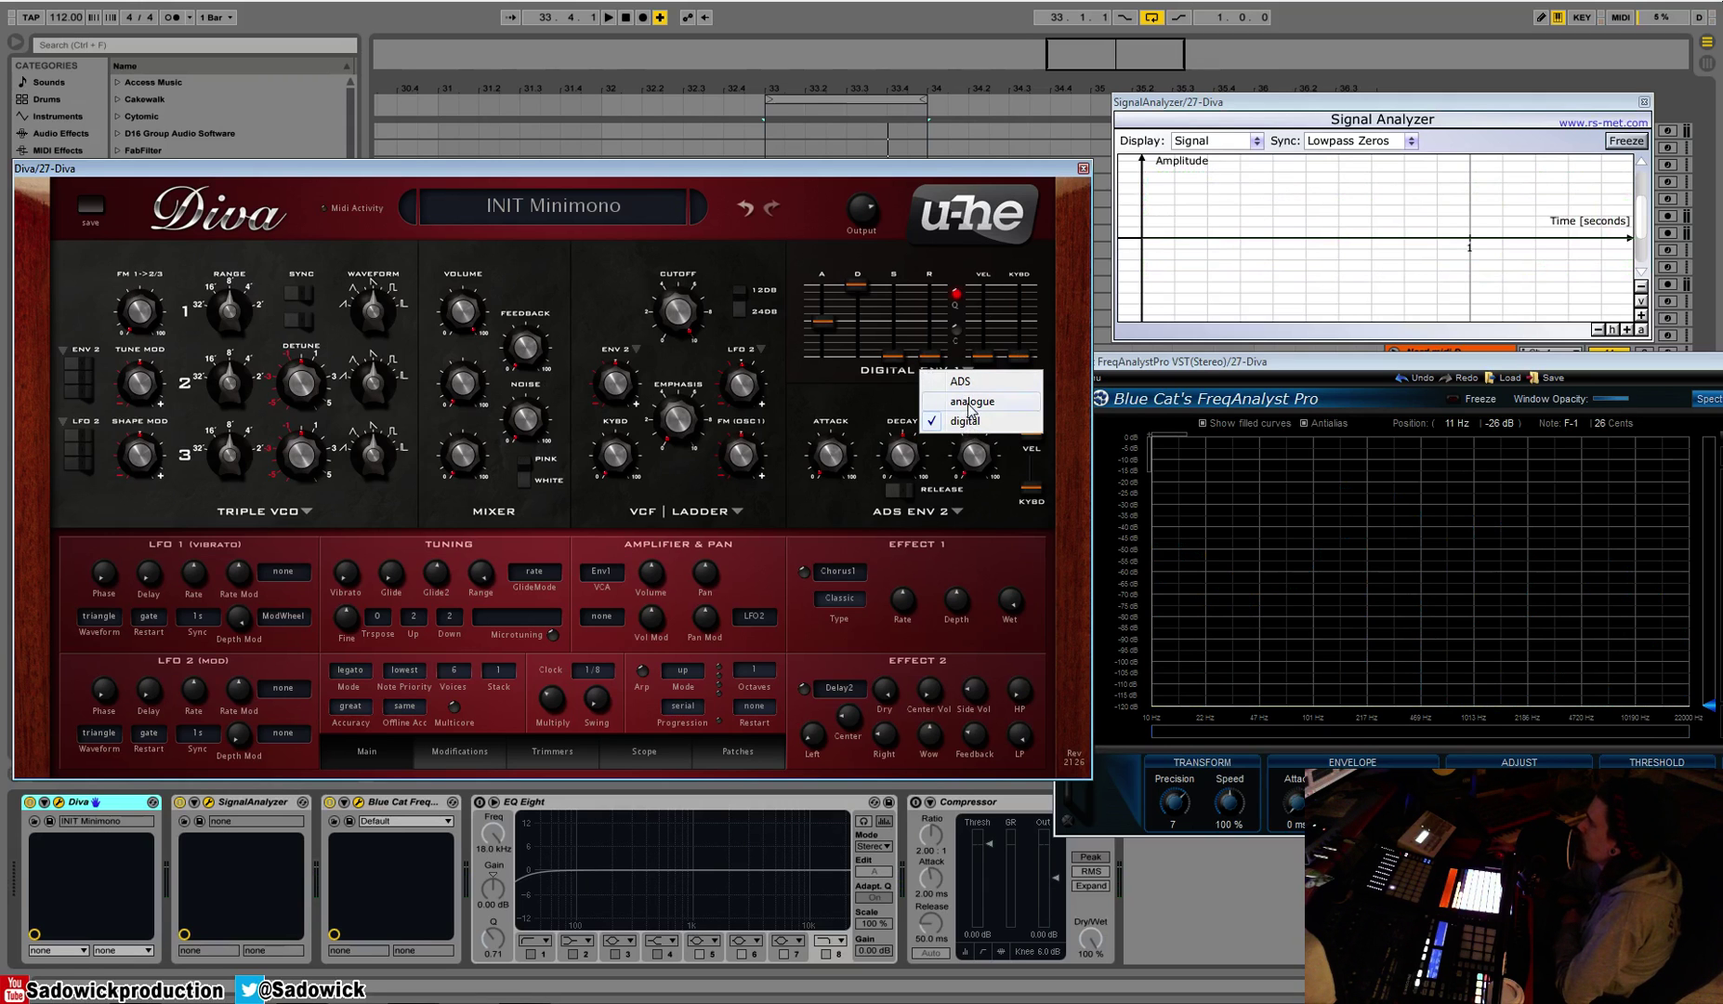
pyautogui.click(842, 411)
pyautogui.moveTo(830, 455); pyautogui.dragTo(818, 487)
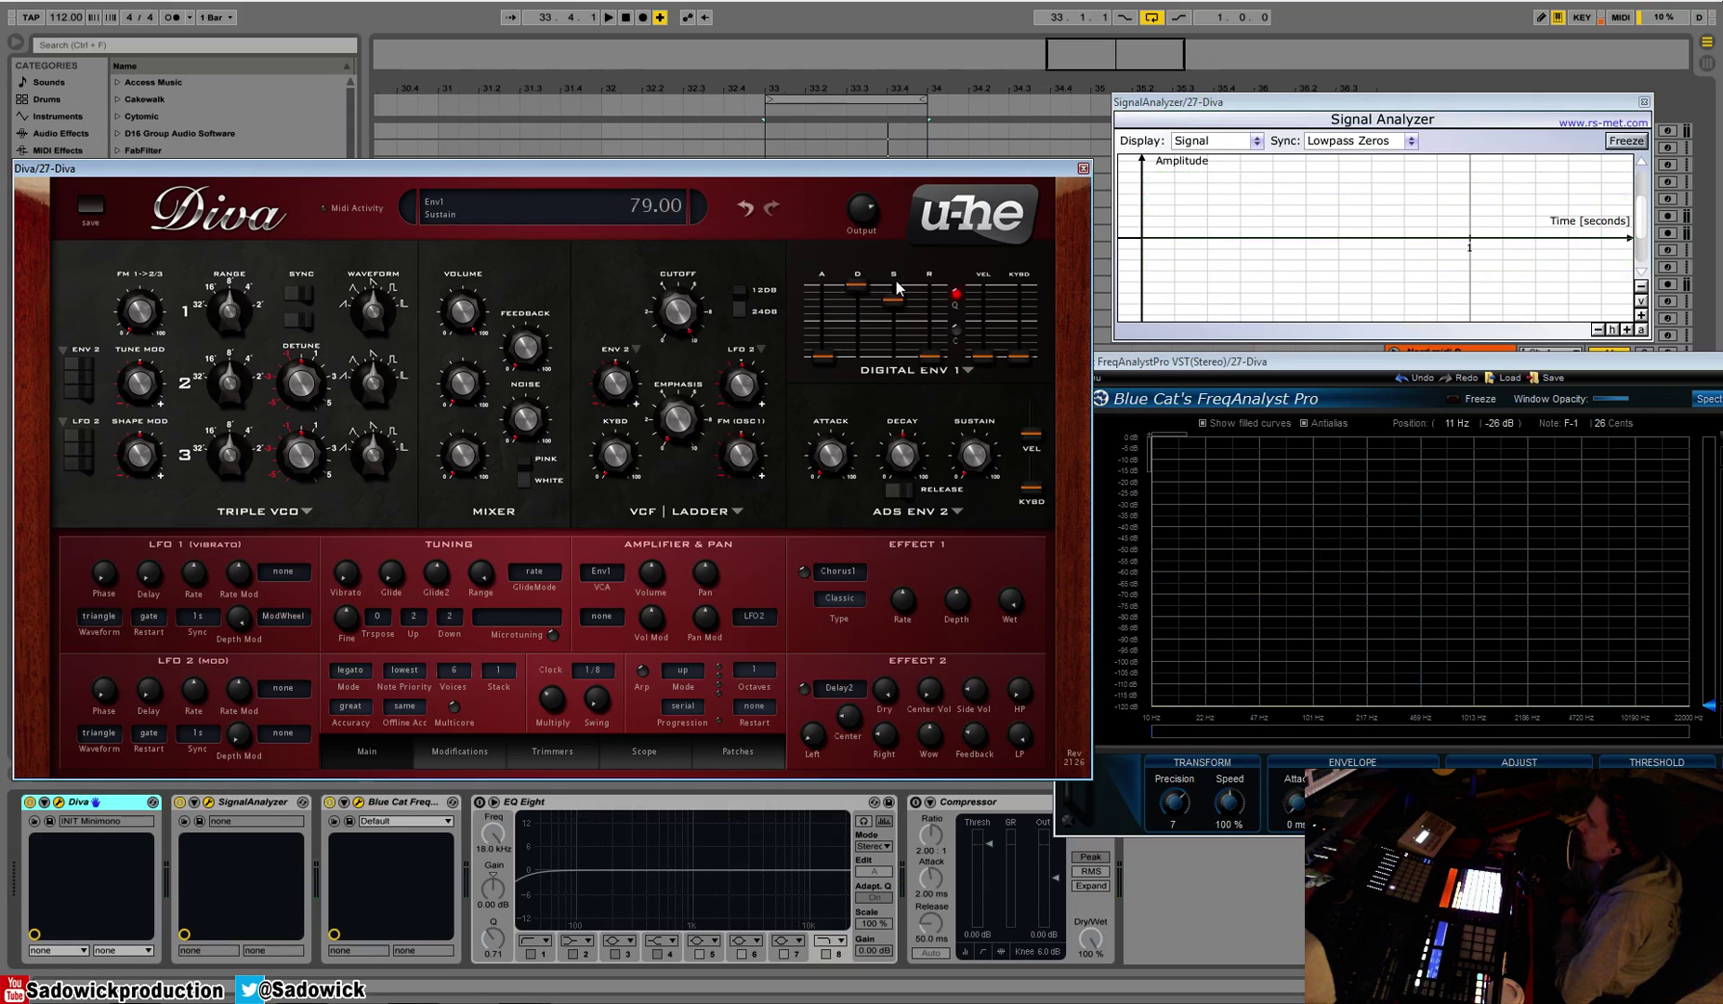
pyautogui.moveTo(898, 349); pyautogui.dragTo(899, 276)
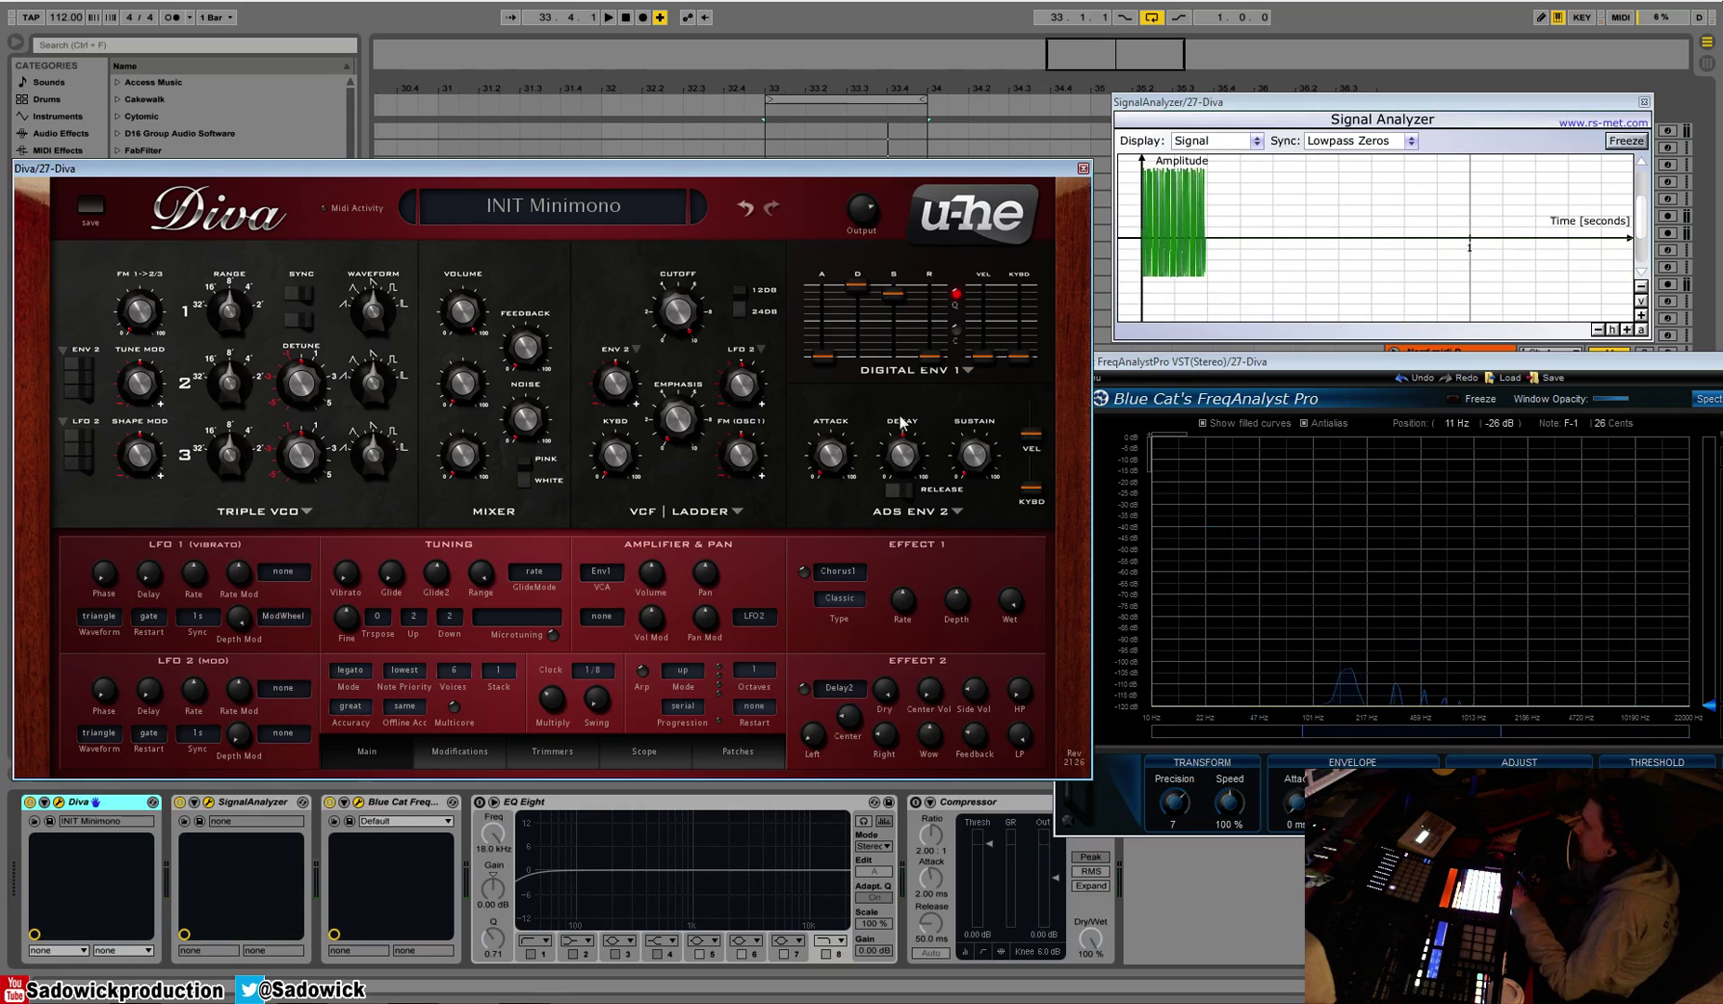
# Switch envelope 2 to digital and set the filter's frequency modulation depth to 120.00
pyautogui.click(932, 512)
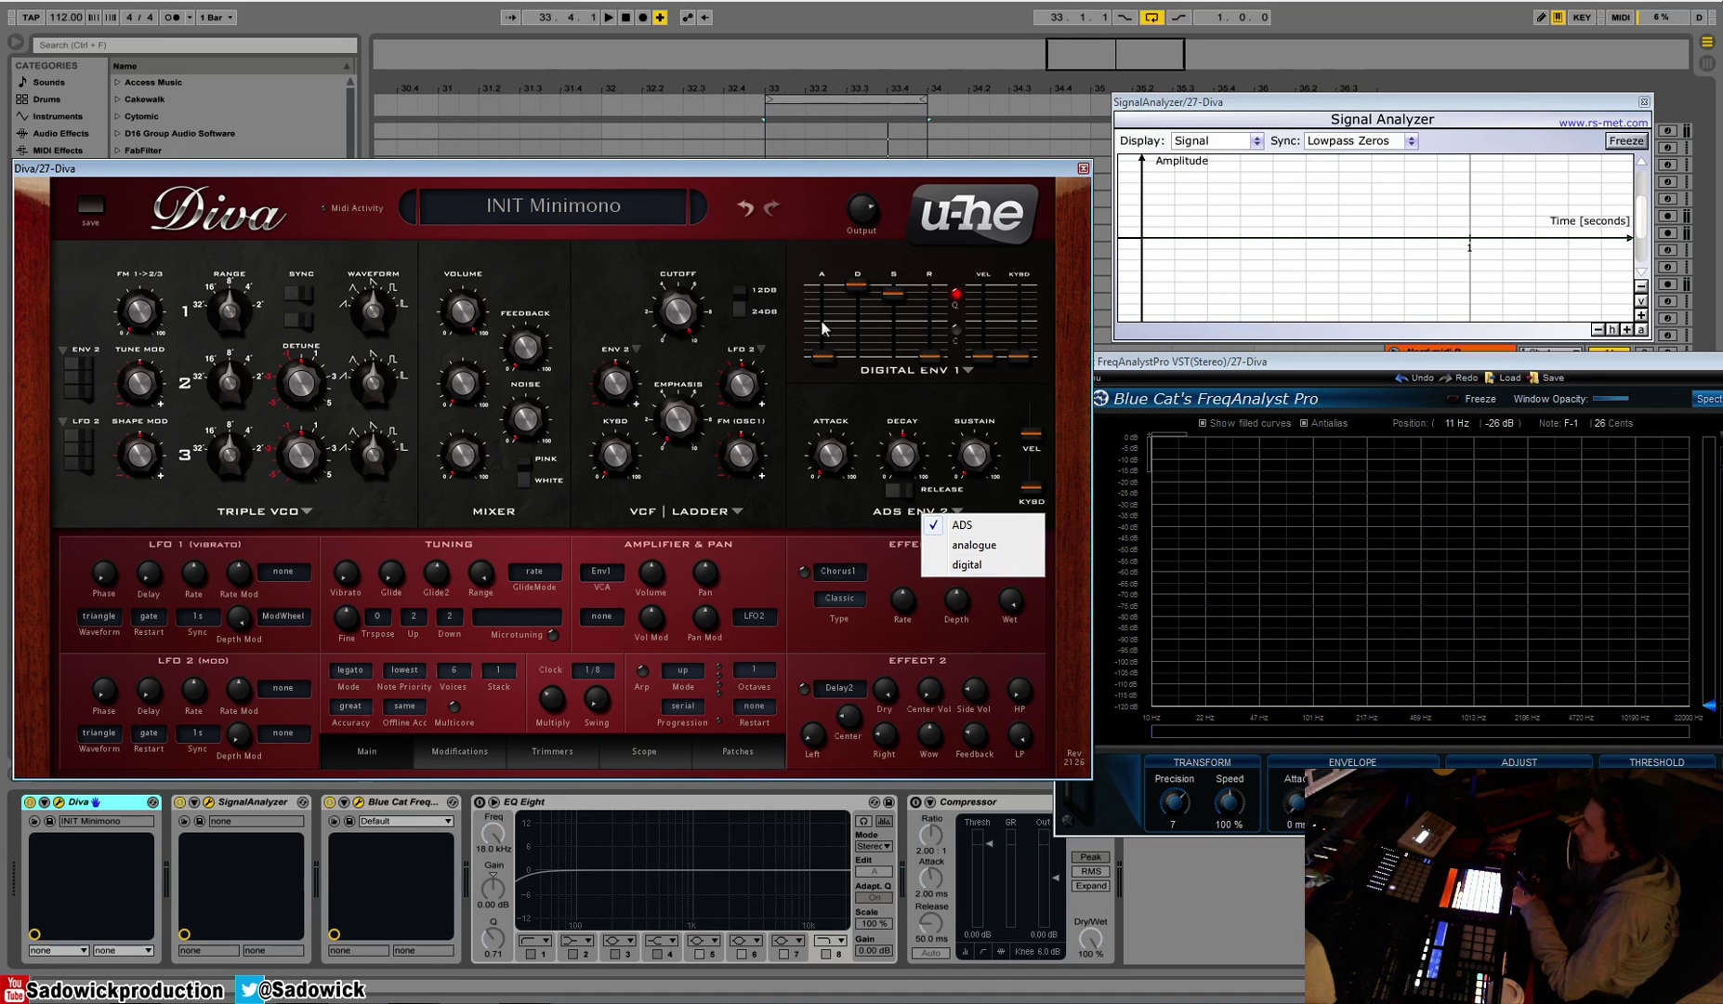
pyautogui.click(967, 566)
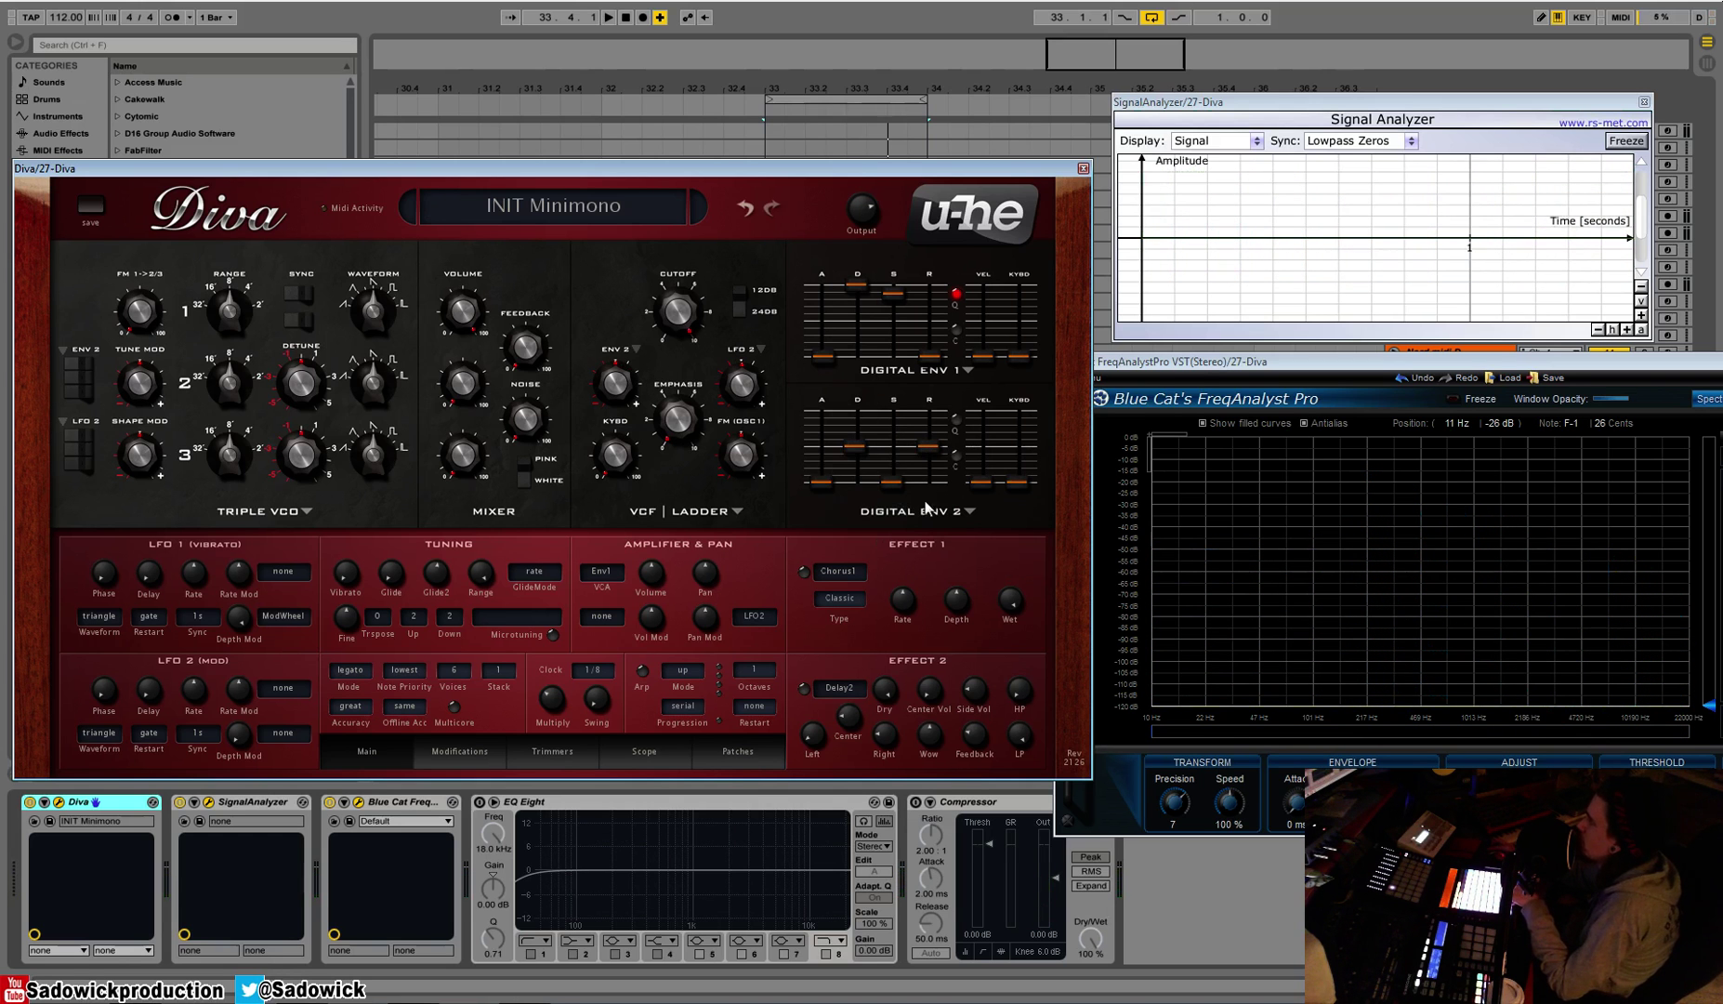
pyautogui.moveTo(699, 323); pyautogui.dragTo(684, 397)
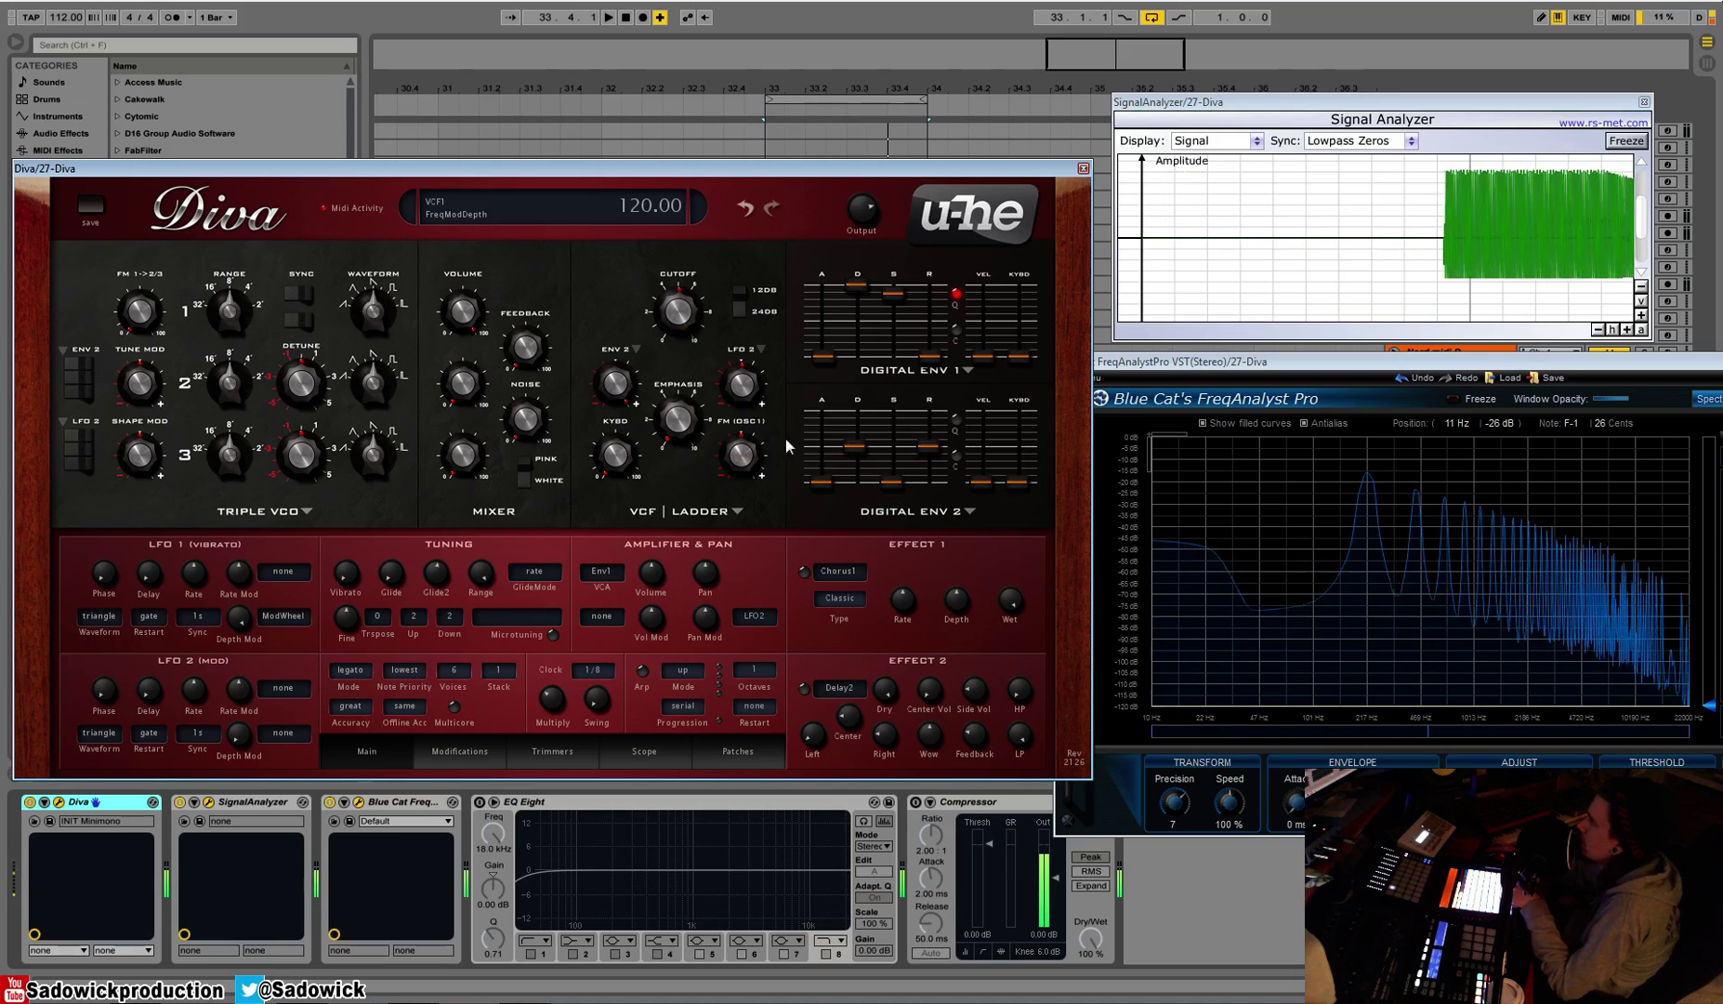
# Set envelope 2's decay to 34.00 with minimum release, and set the filter cutoff to 72.50
pyautogui.moveTo(855, 447); pyautogui.dragTo(853, 477)
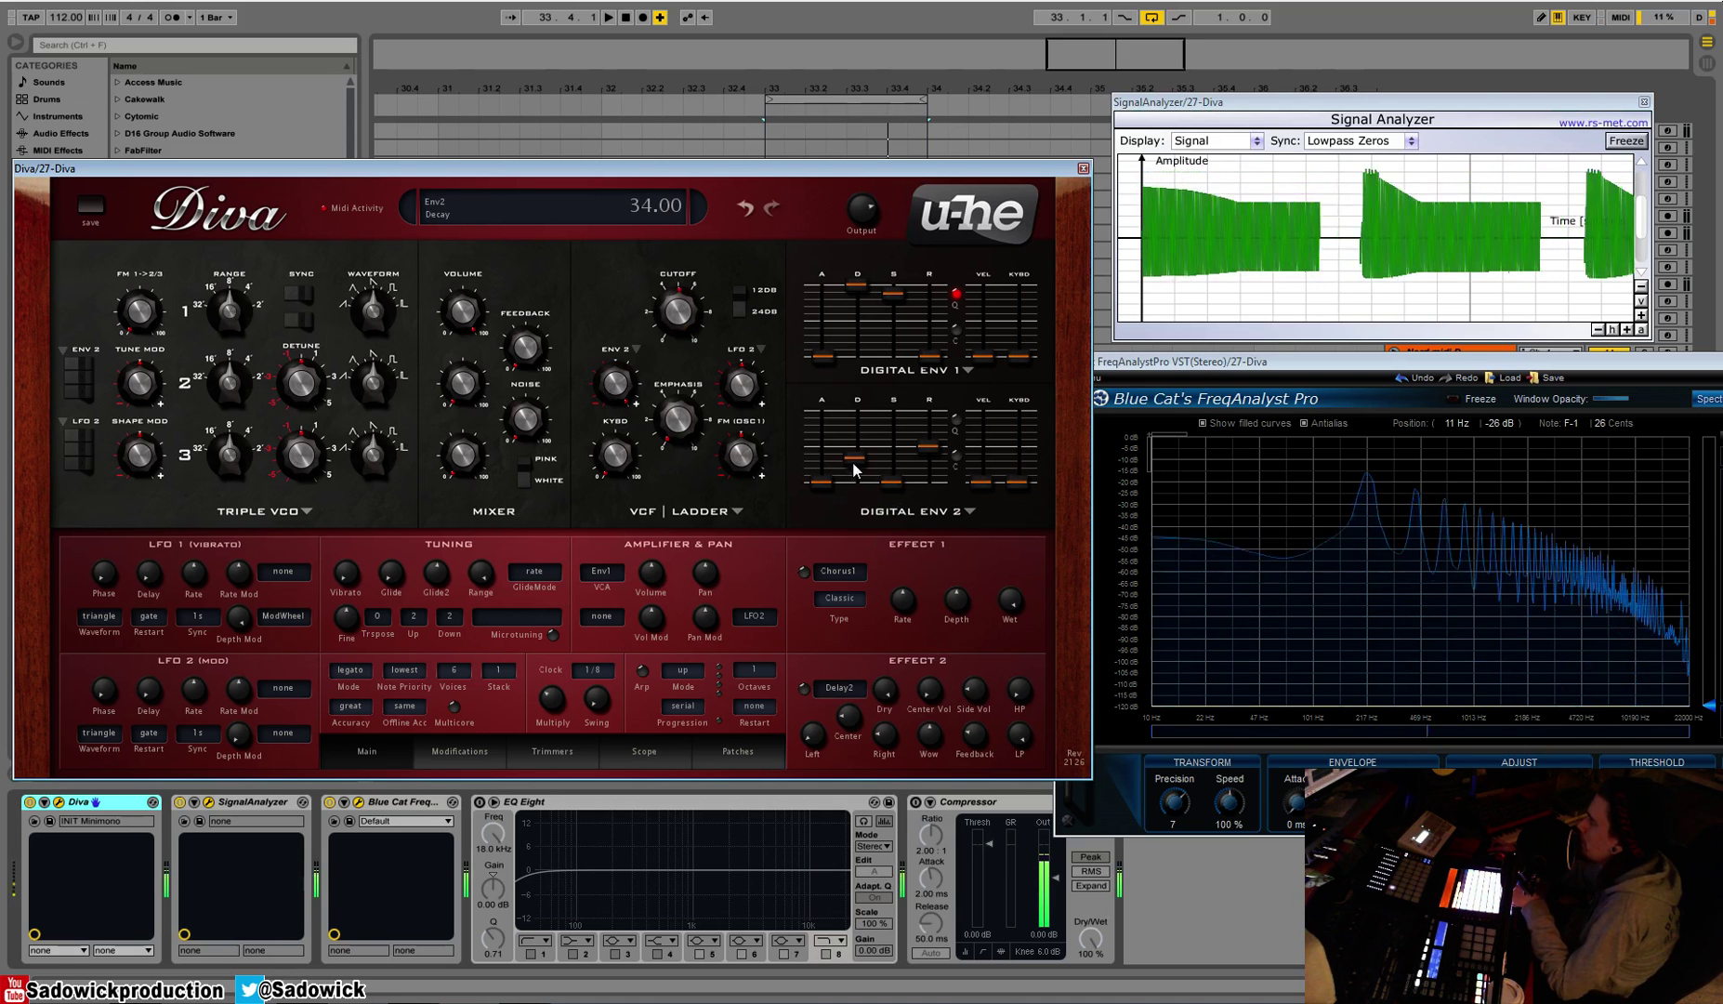
pyautogui.moveTo(677, 313)
pyautogui.mouseDown()
pyautogui.moveTo(677, 332)
pyautogui.moveTo(692, 327)
pyautogui.mouseUp()
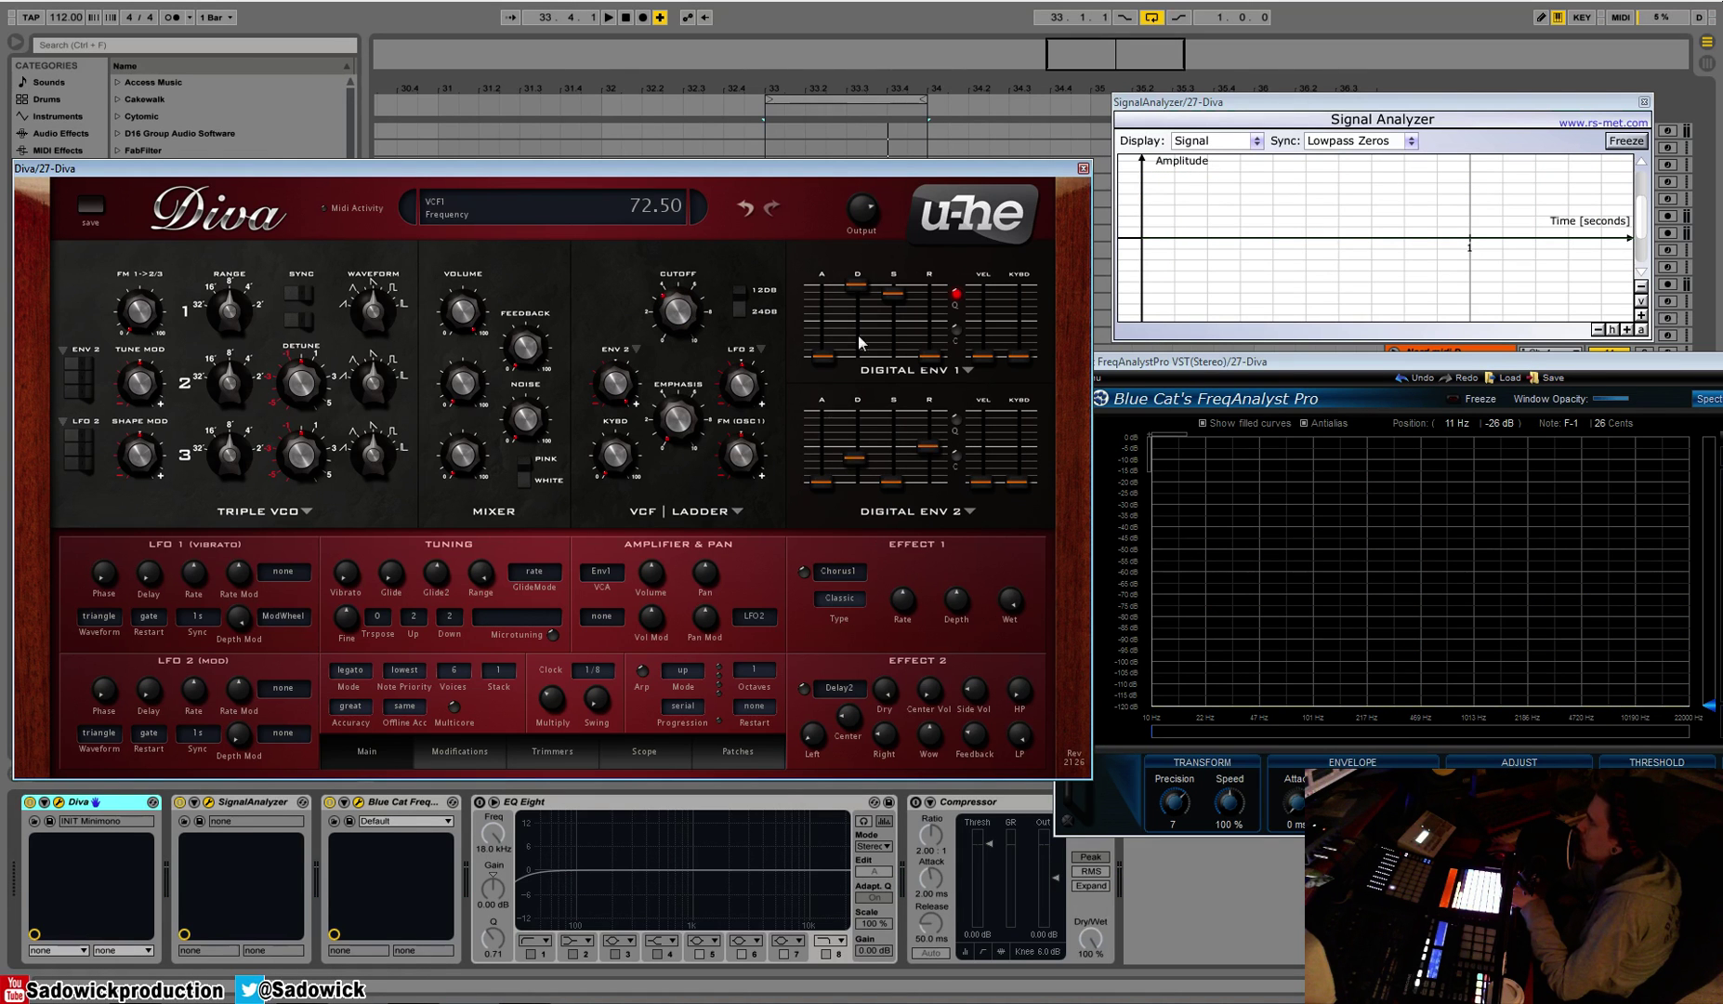
pyautogui.moveTo(930, 462); pyautogui.dragTo(931, 487)
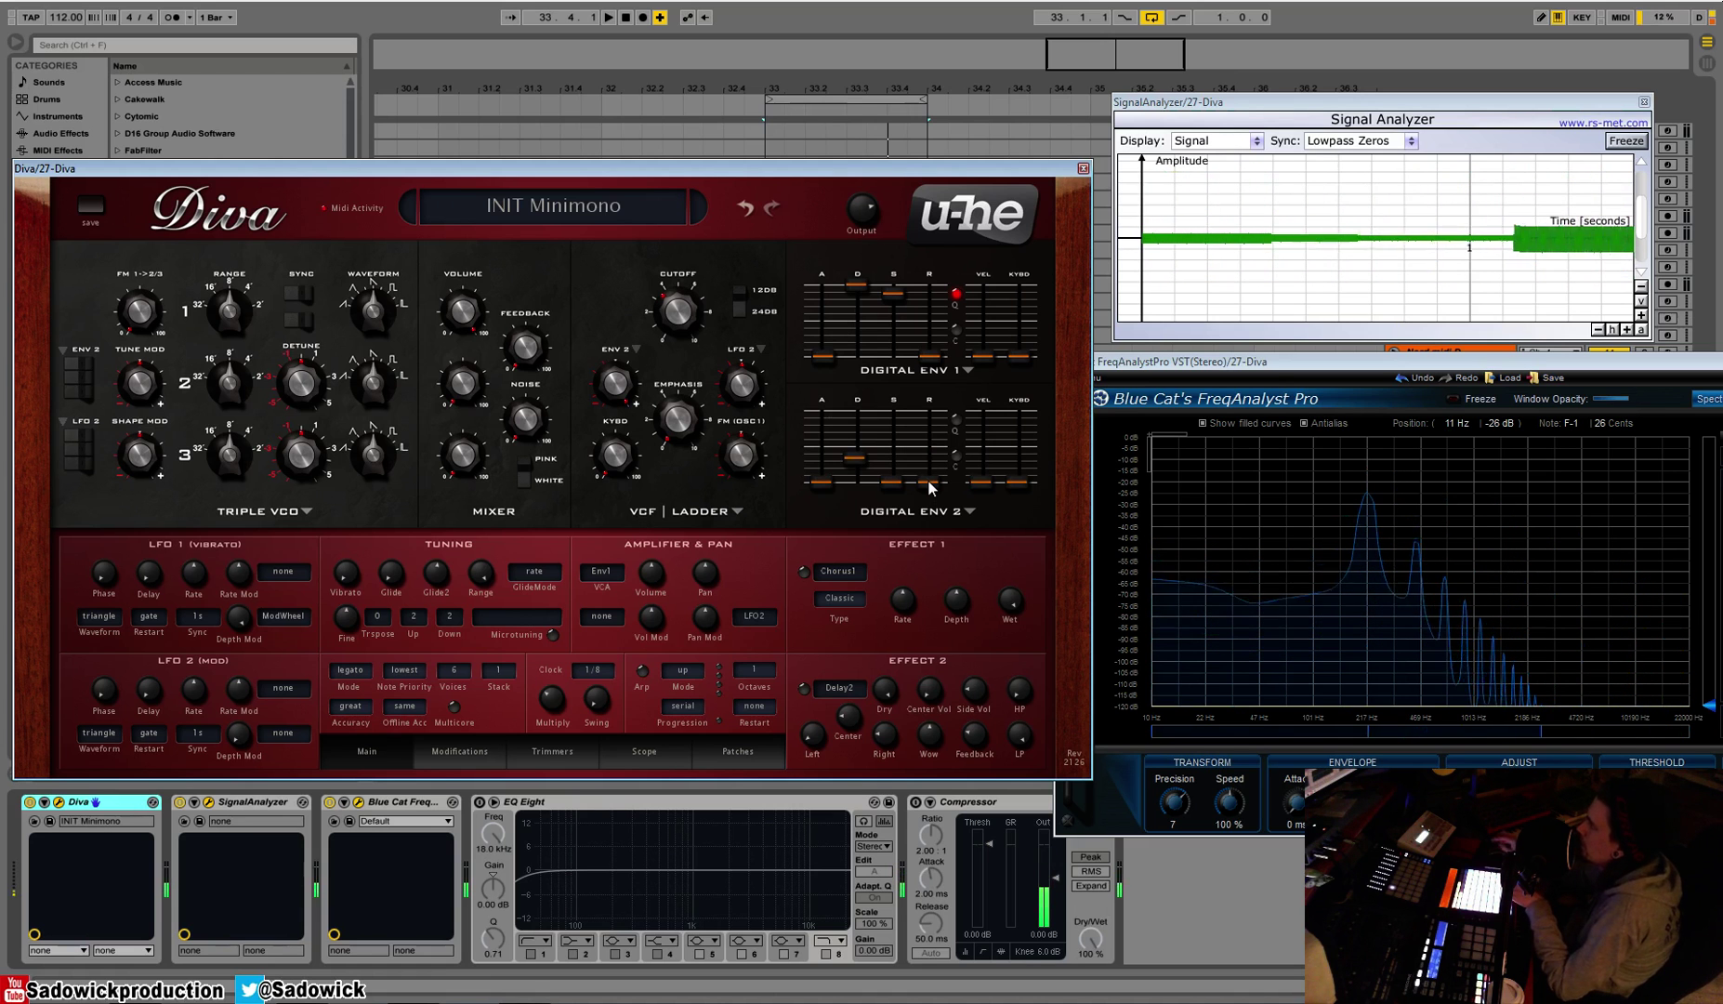
# Shape envelope 2 with an attack of 48.00, minimum decay, near-maximum sustain and a release of 78.00
pyautogui.moveTo(854, 458)
pyautogui.mouseDown()
pyautogui.moveTo(853, 526)
pyautogui.moveTo(825, 448)
pyautogui.mouseUp()
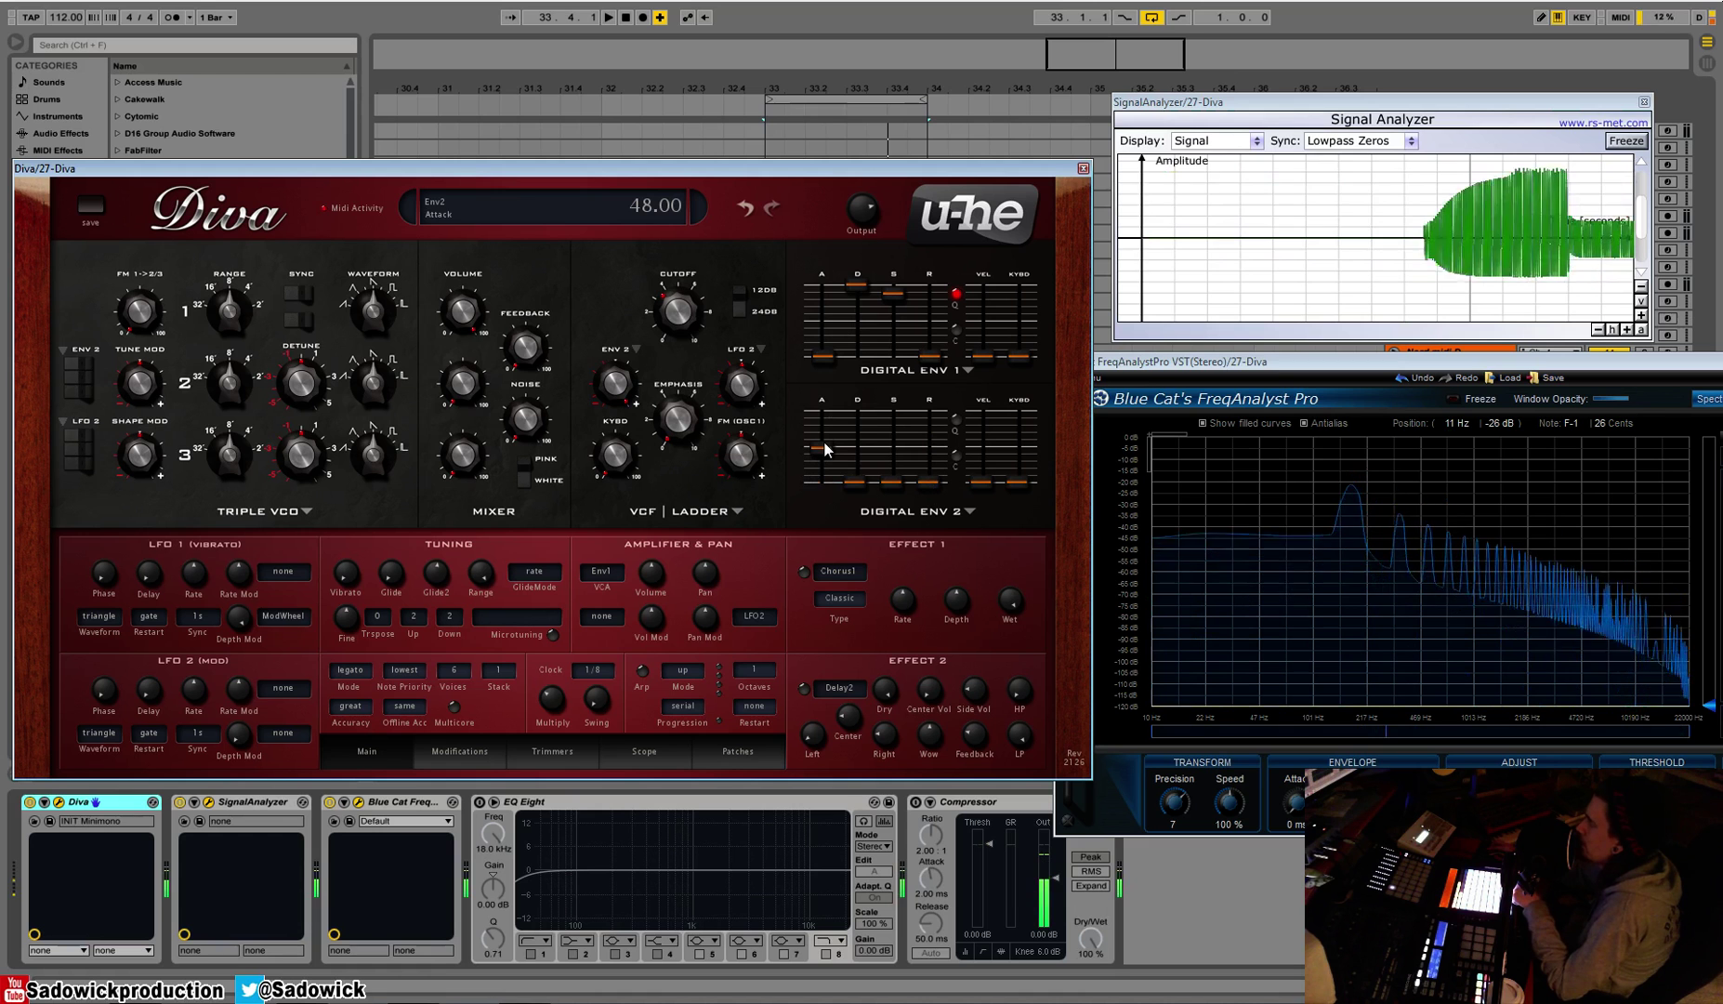
pyautogui.moveTo(889, 480); pyautogui.dragTo(888, 400)
pyautogui.moveTo(928, 481); pyautogui.dragTo(936, 464)
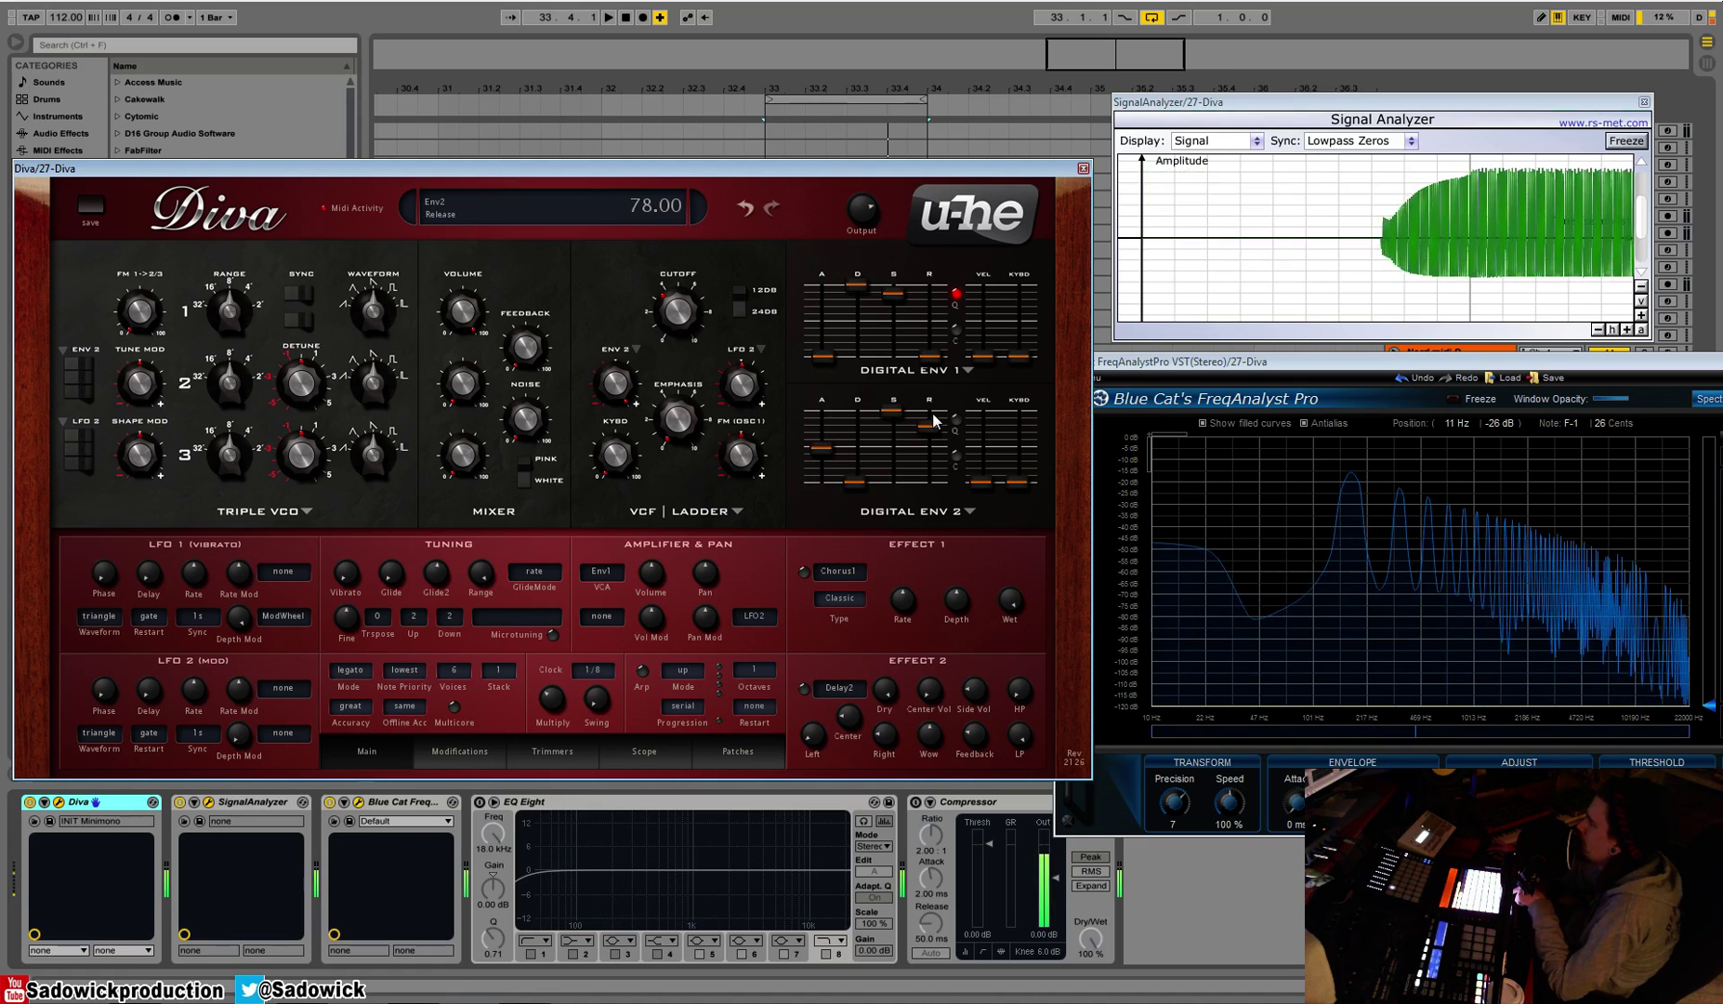
# Remove envelope 2's release and try zero sustain, then bring the sustain back up to near maximum
pyautogui.moveTo(888, 427); pyautogui.dragTo(935, 558)
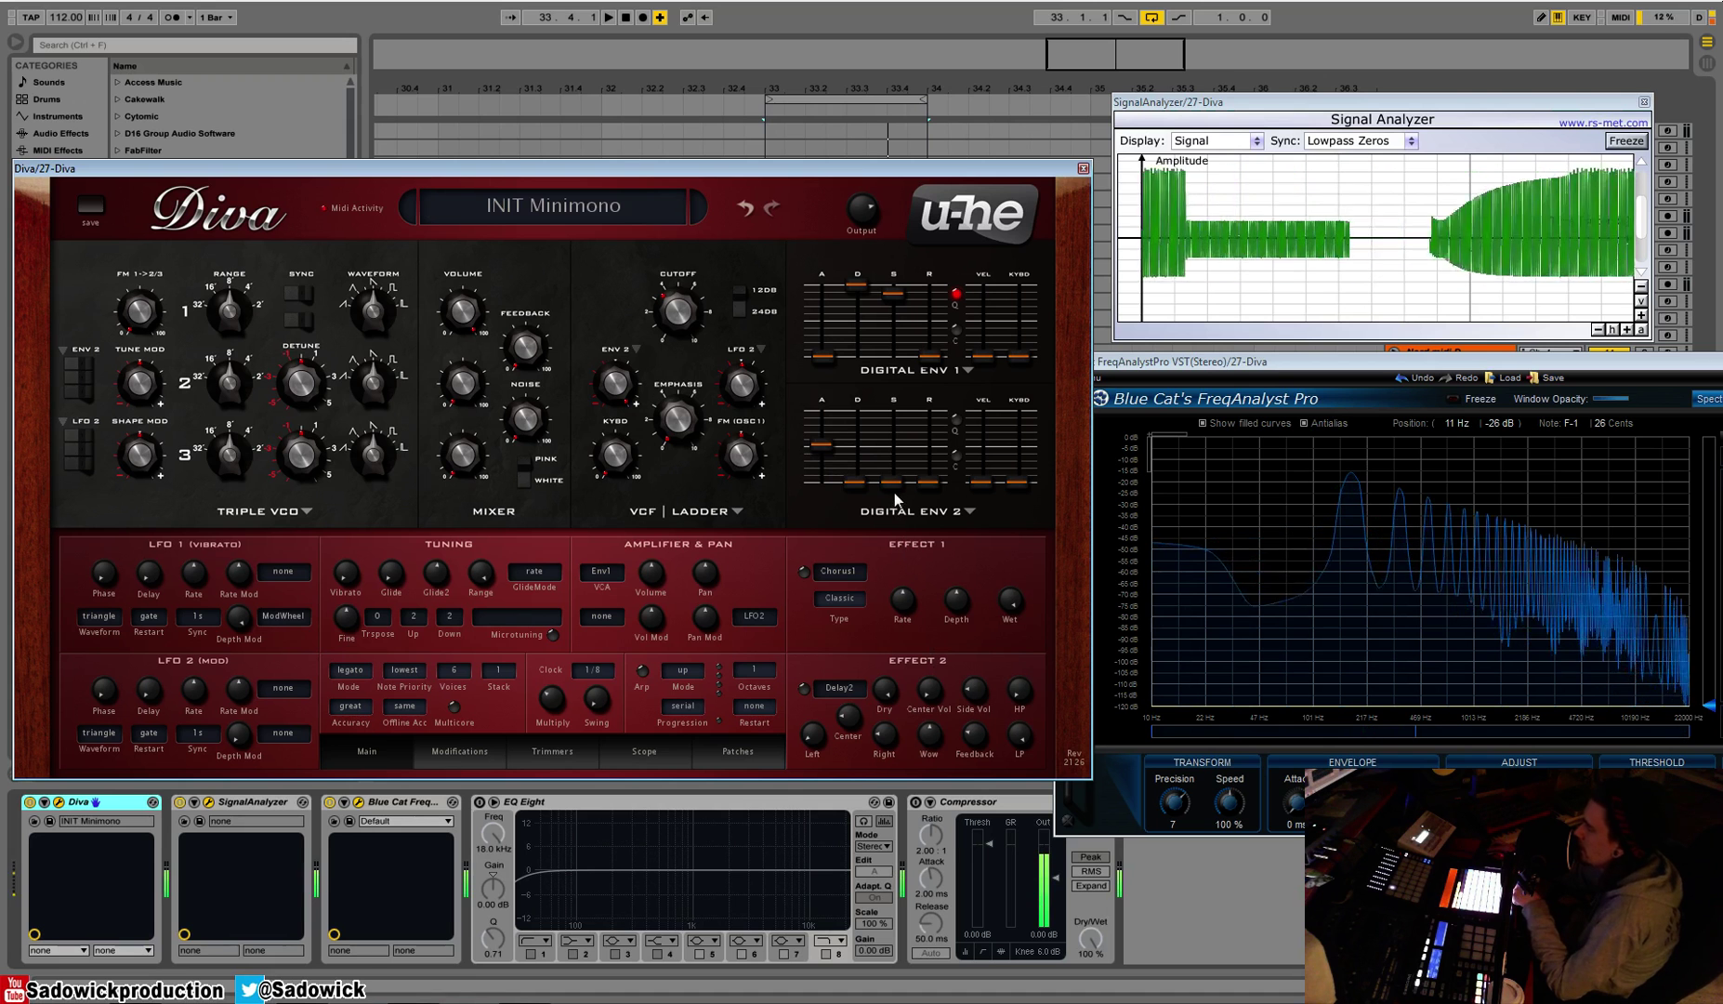
pyautogui.moveTo(890, 482); pyautogui.dragTo(919, 377)
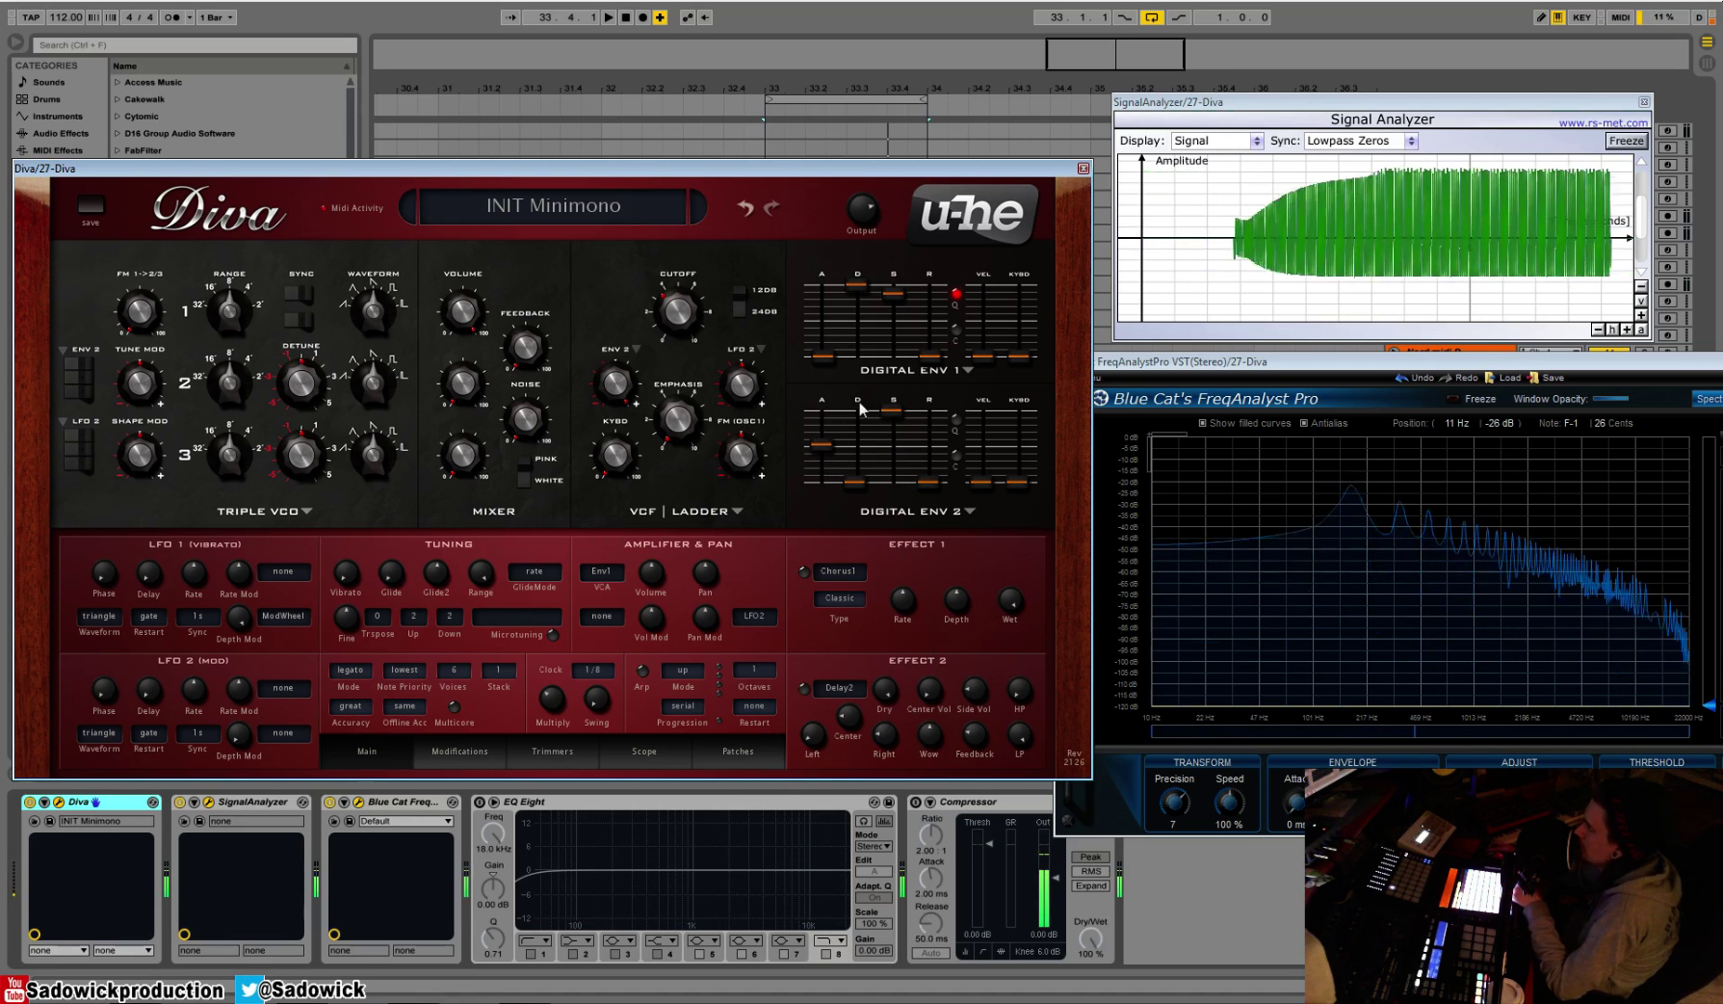
# Try a filter frequency modulation depth of -120.00 with an adjusted cutoff, set the depth to 4.00, and slightly lengthen envelope 1's attack
pyautogui.moveTo(613, 381); pyautogui.dragTo(627, 625)
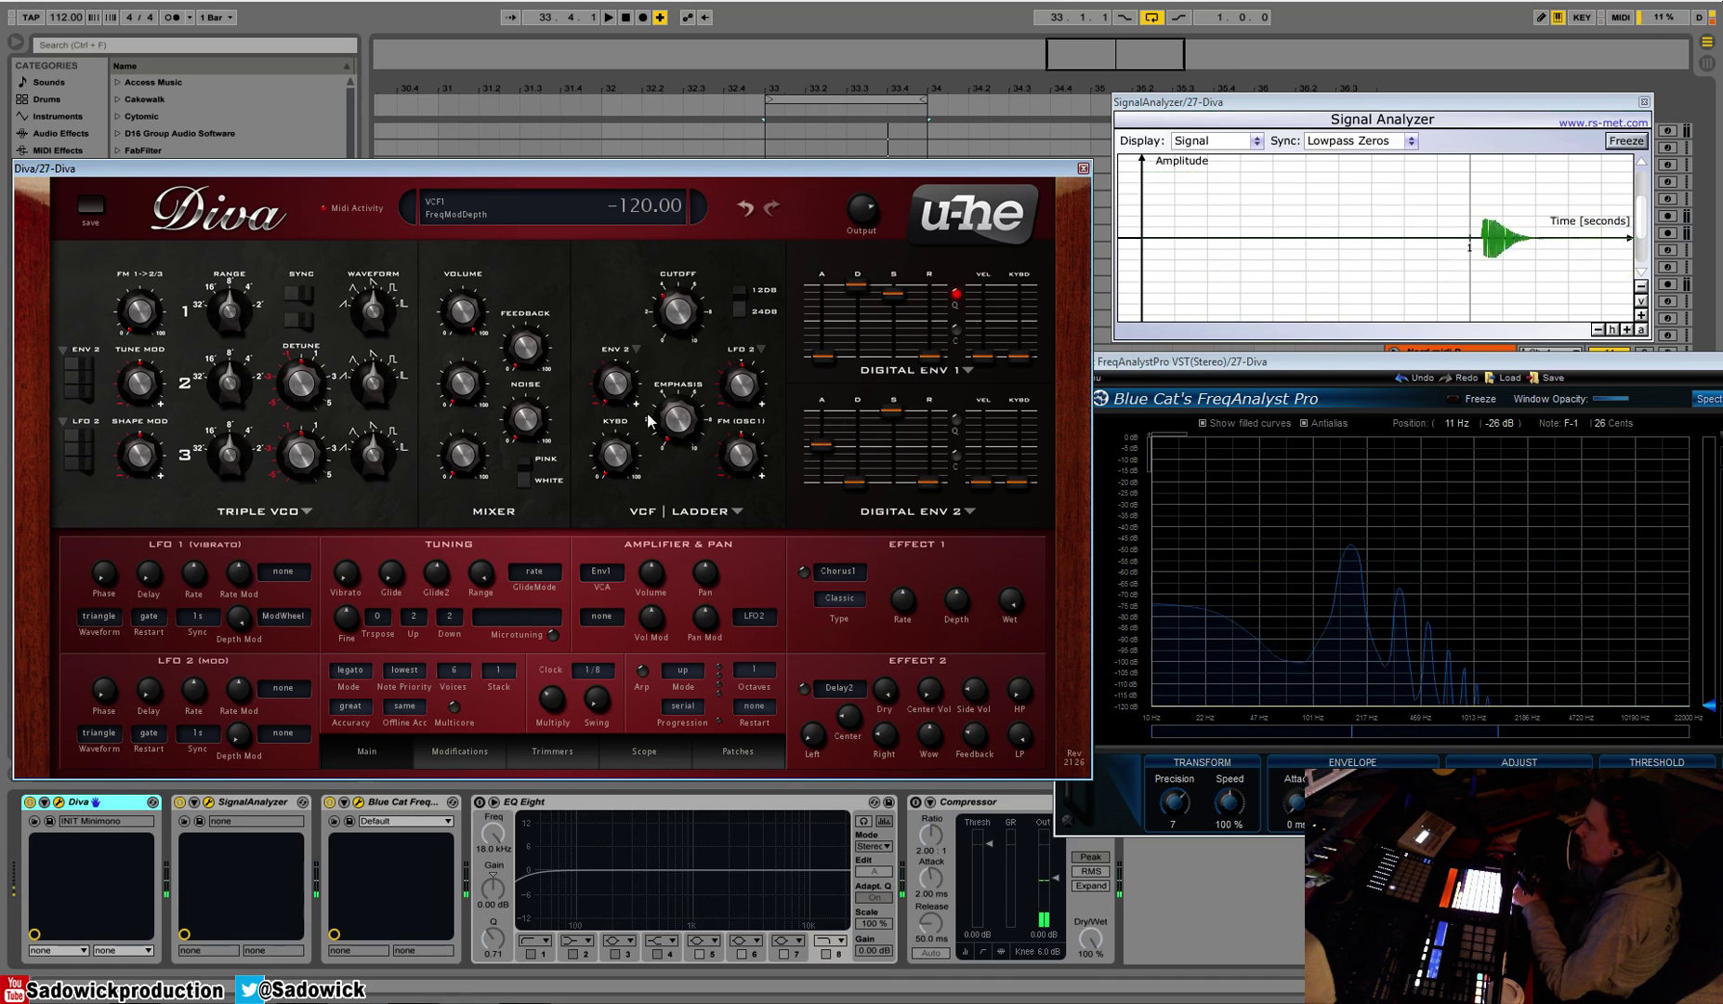
pyautogui.moveTo(624, 347); pyautogui.dragTo(658, 318)
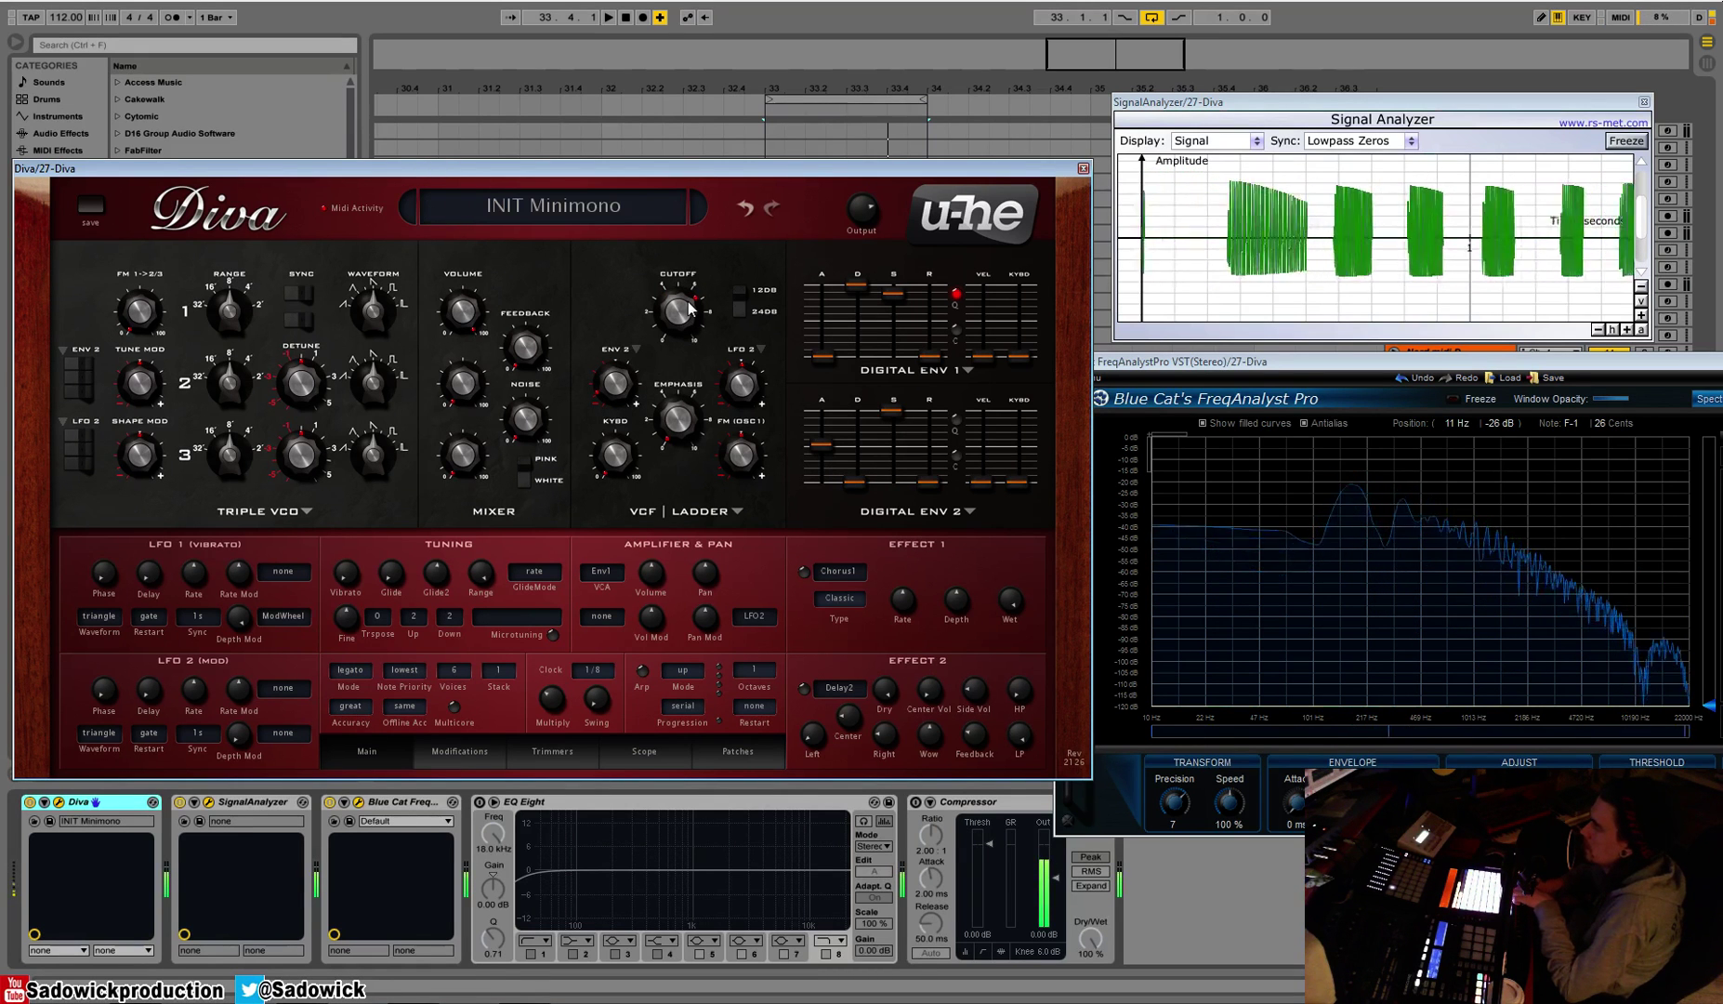
pyautogui.moveTo(830, 367); pyautogui.dragTo(833, 350)
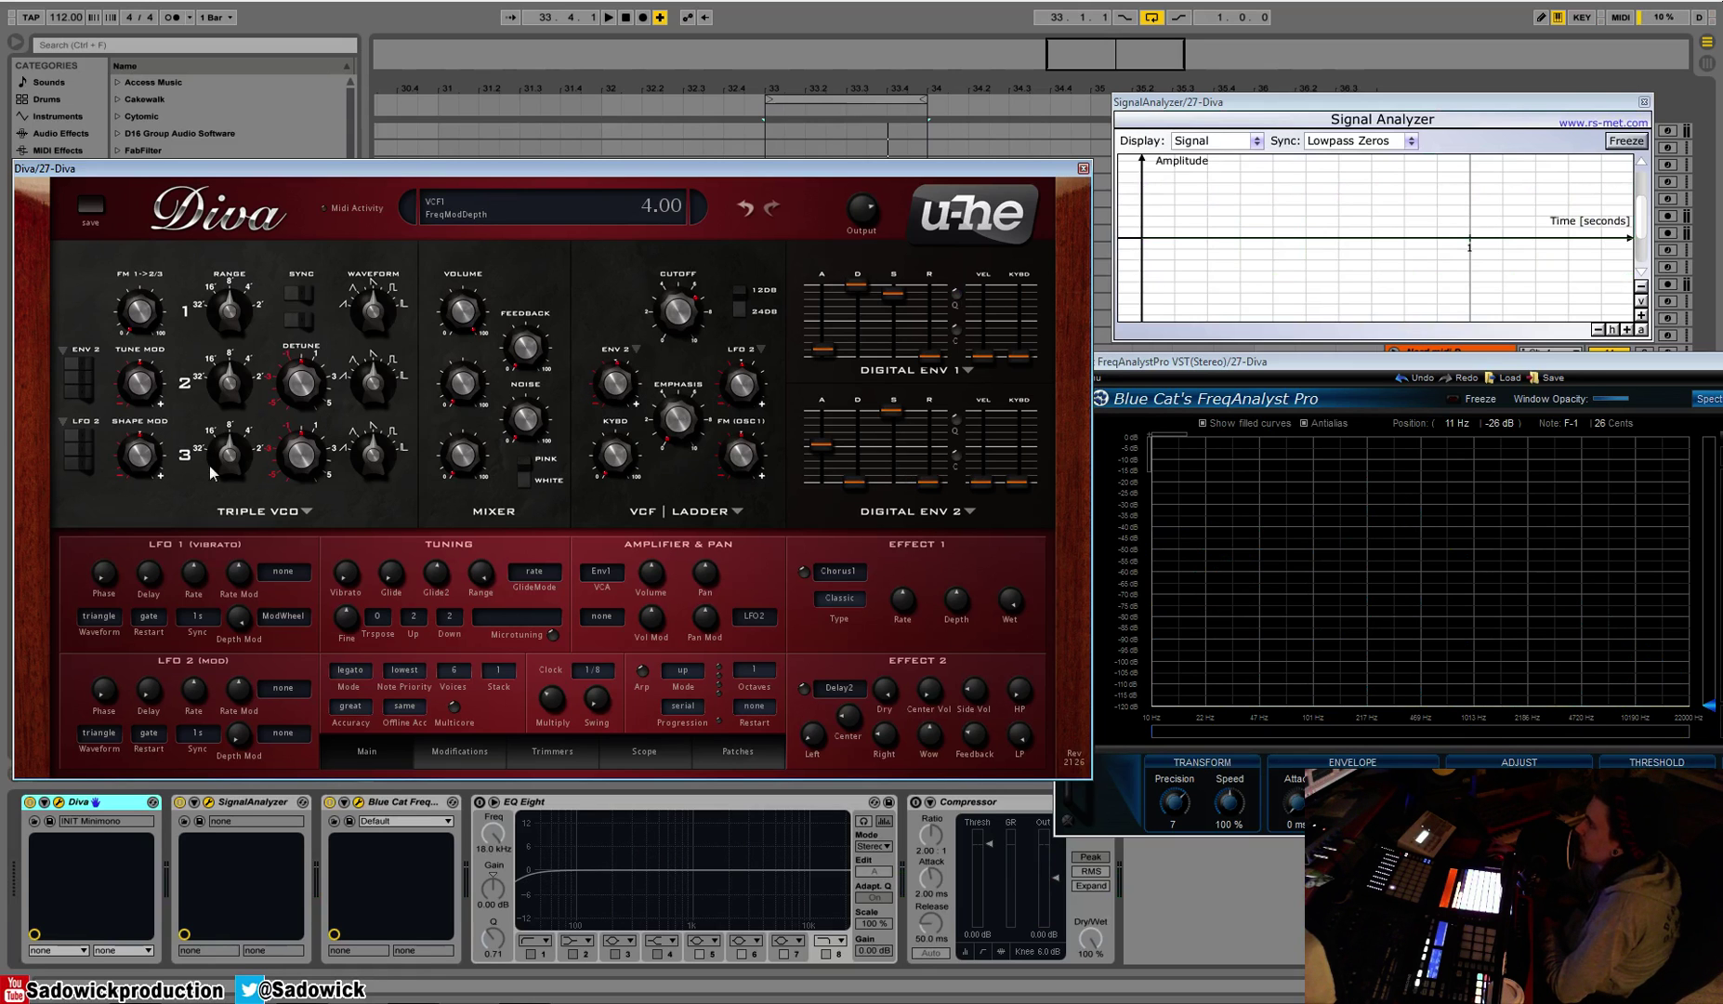
# Switch the oscillator section to Dual VCO Eco with an Env 2 tune modulation depth of -10.00, and adjust oscillator 1's waveform
pyautogui.click(249, 514)
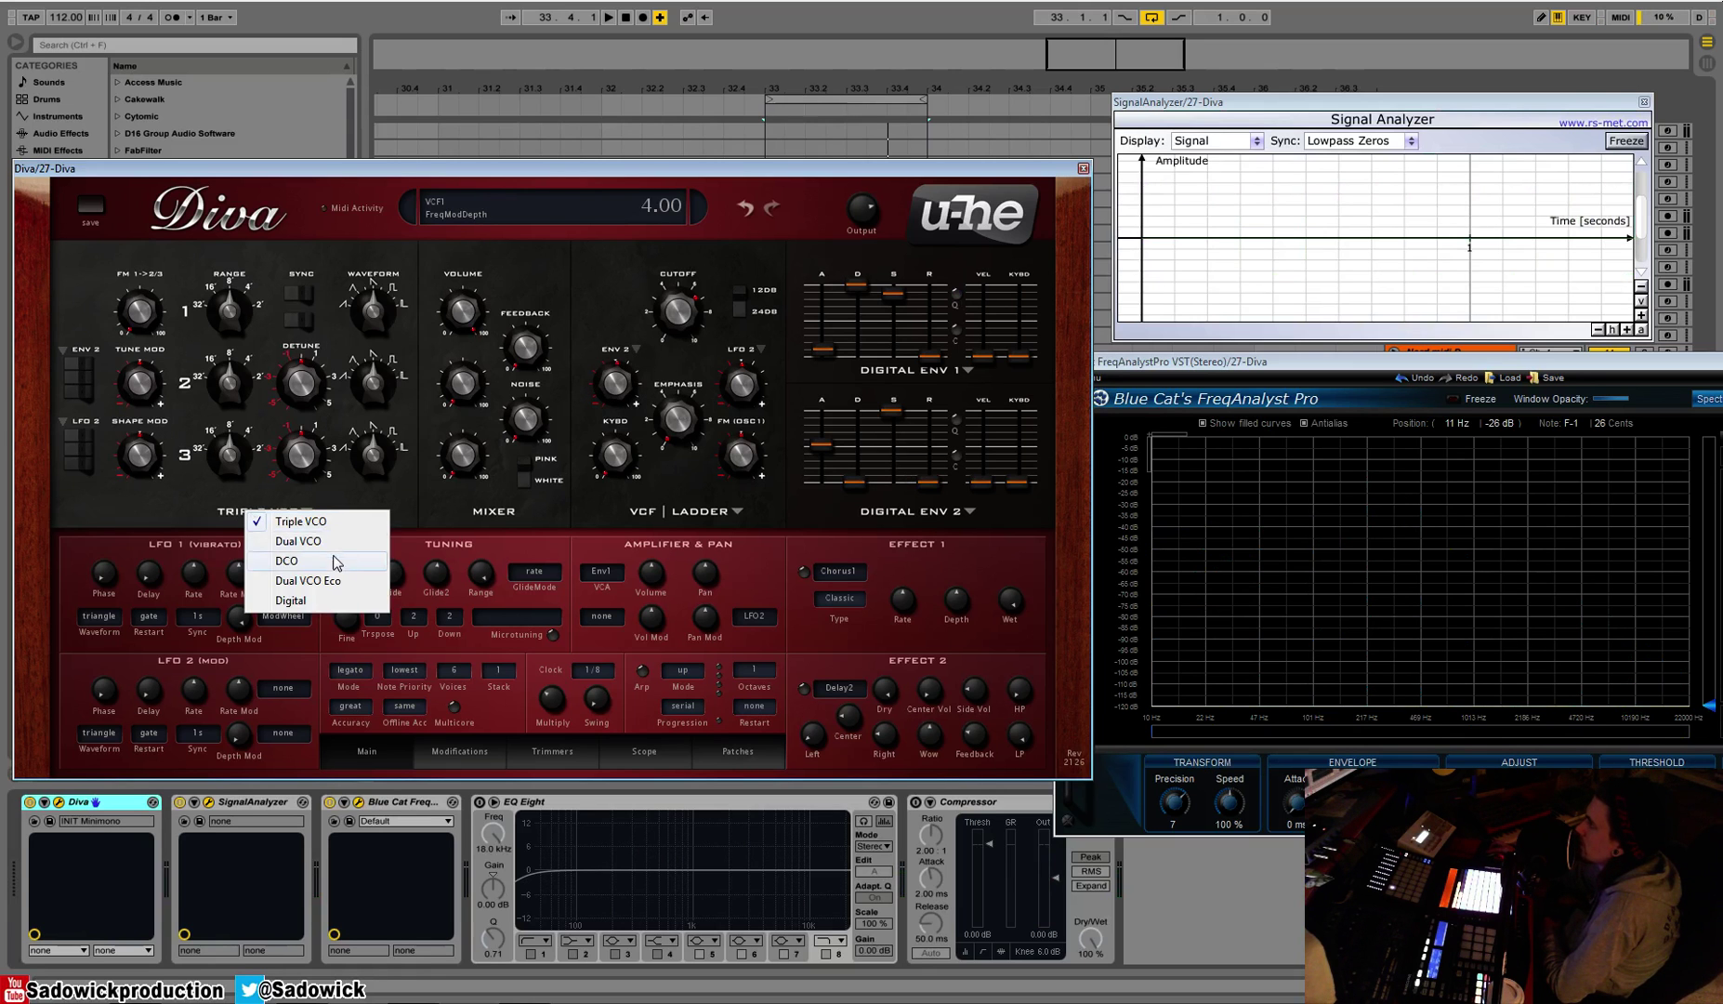
pyautogui.click(335, 583)
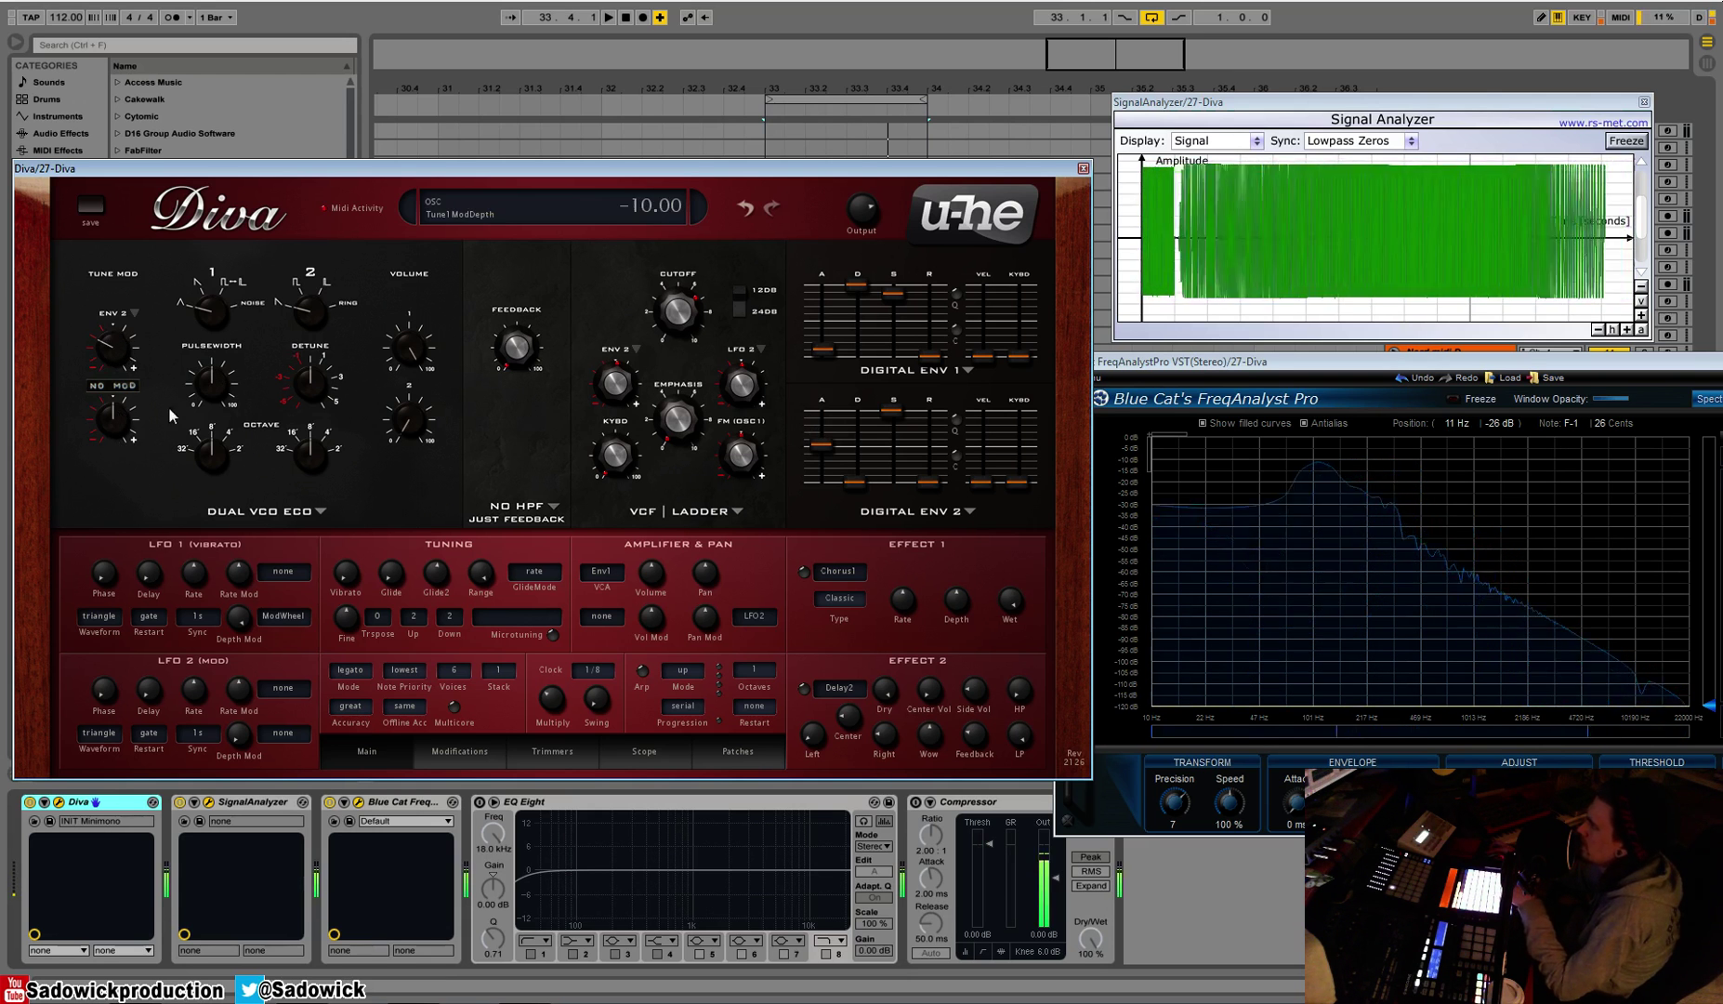
pyautogui.moveTo(220, 319); pyautogui.dragTo(225, 270)
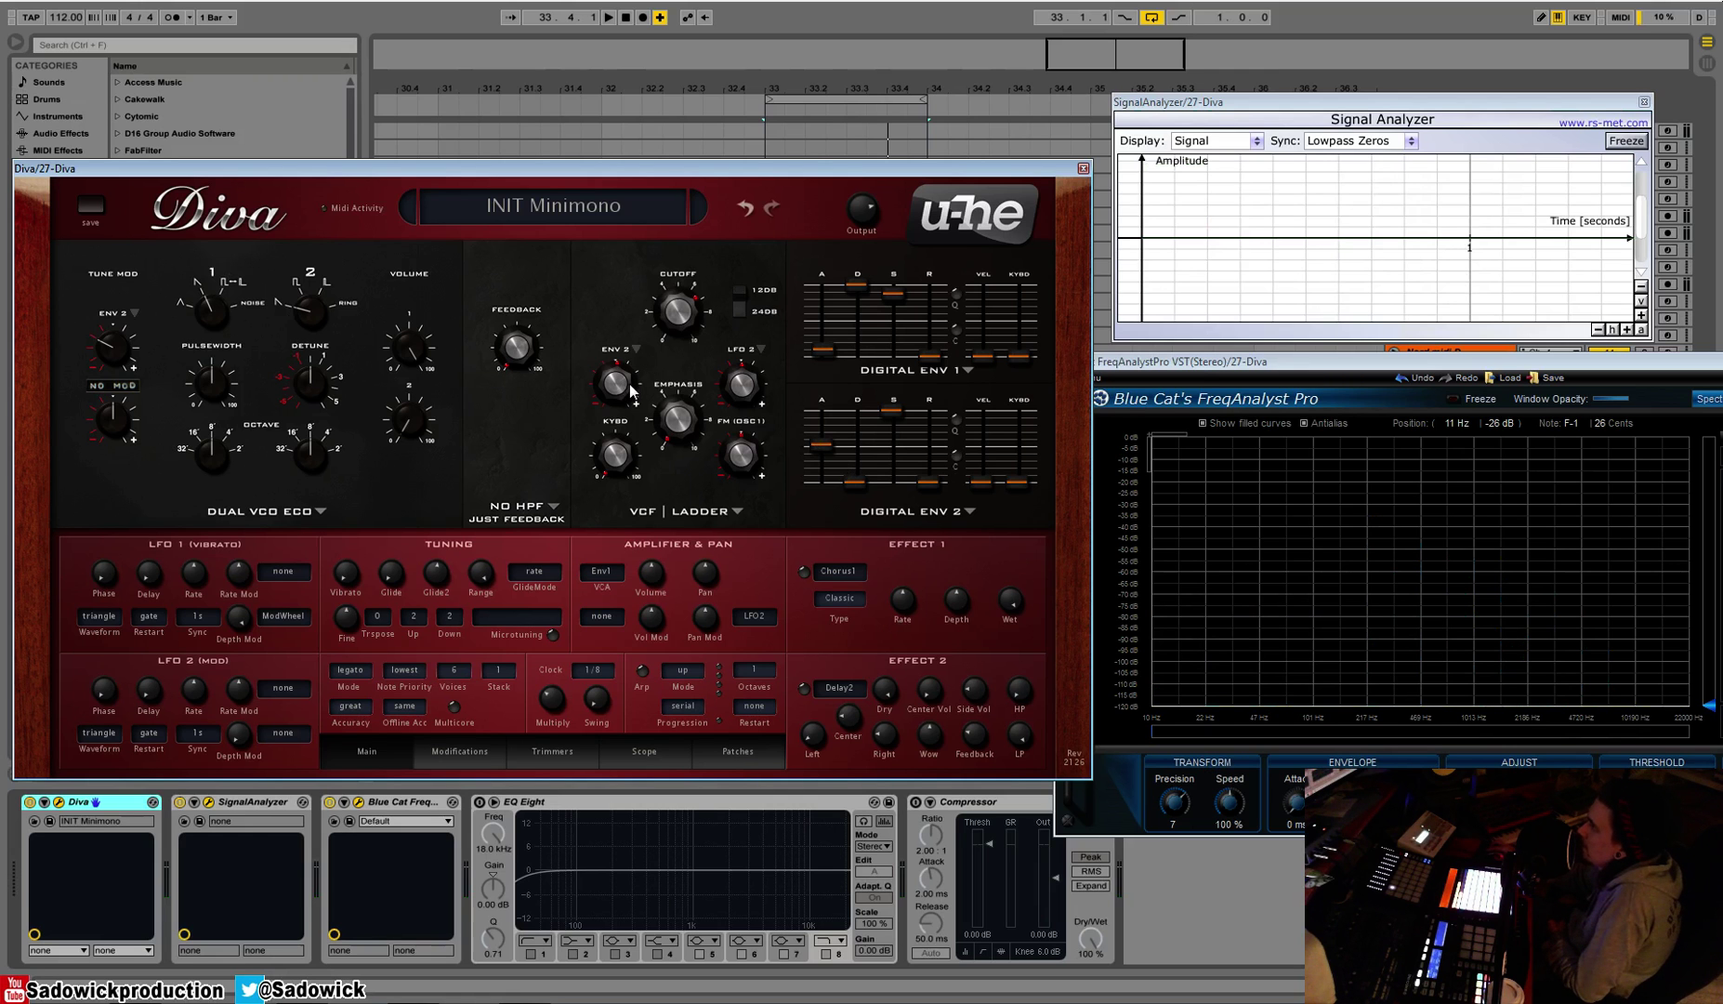
# Set the filter's frequency modulation depth to -12.00 and assign Env1 as the second tune modulation source with a depth of 10.20
pyautogui.moveTo(629, 390)
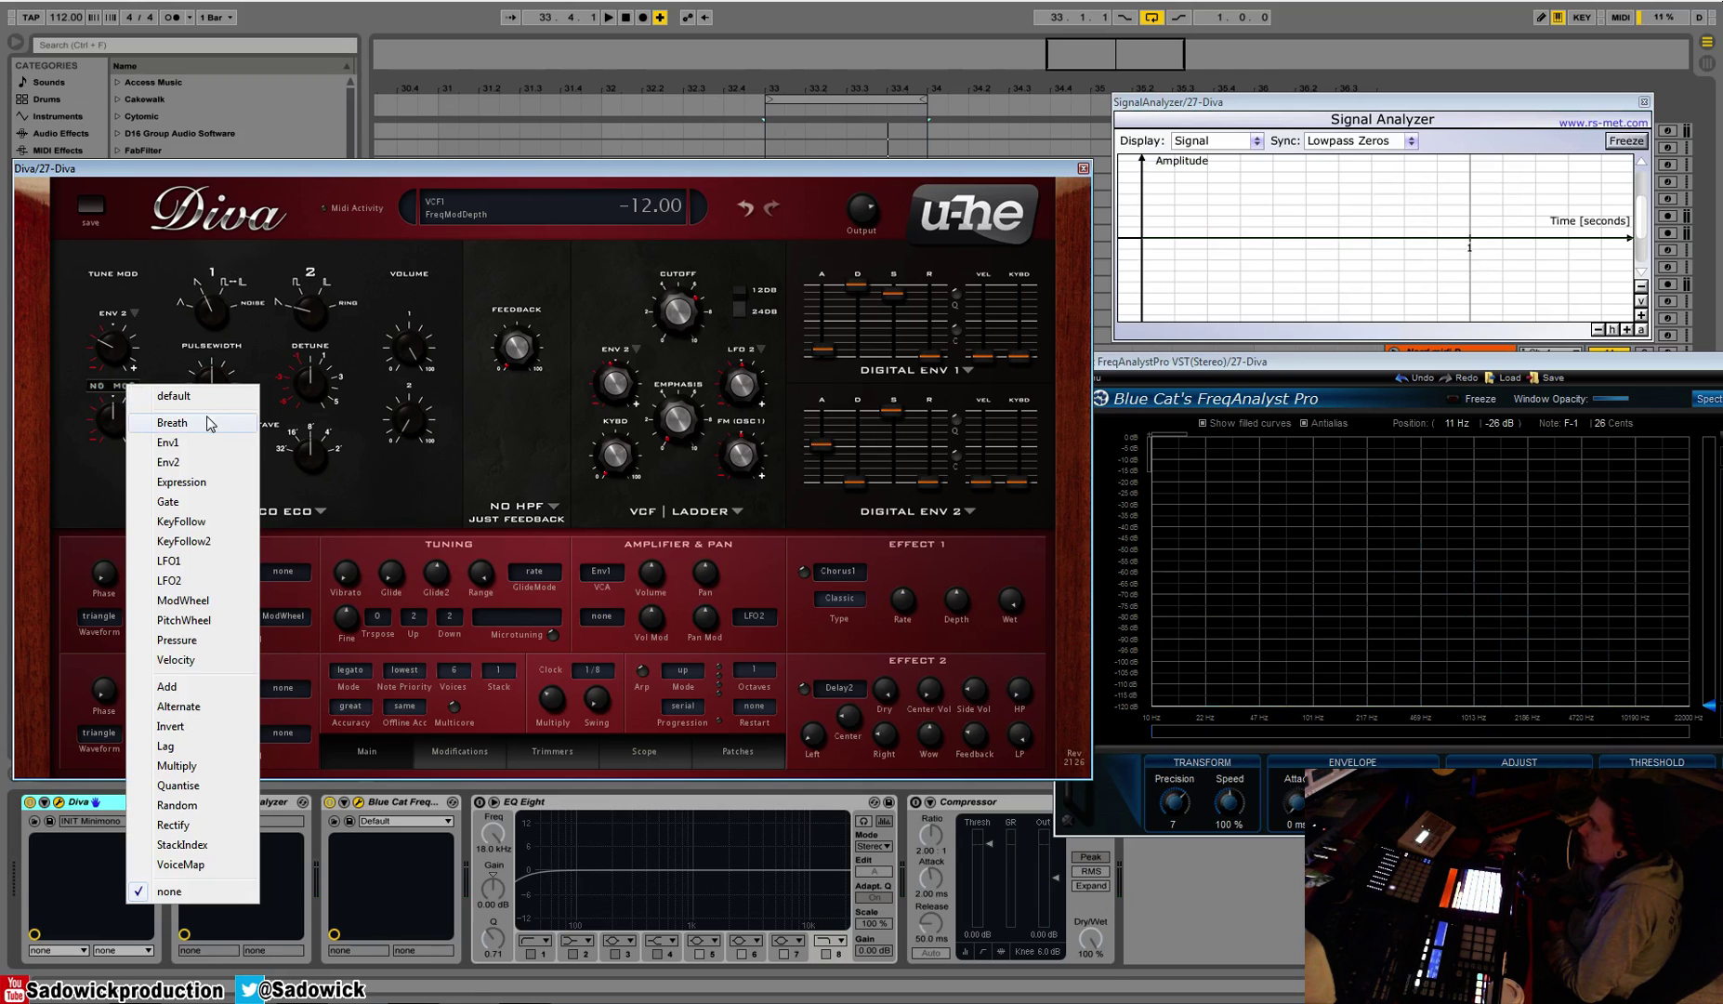
pyautogui.click(207, 450)
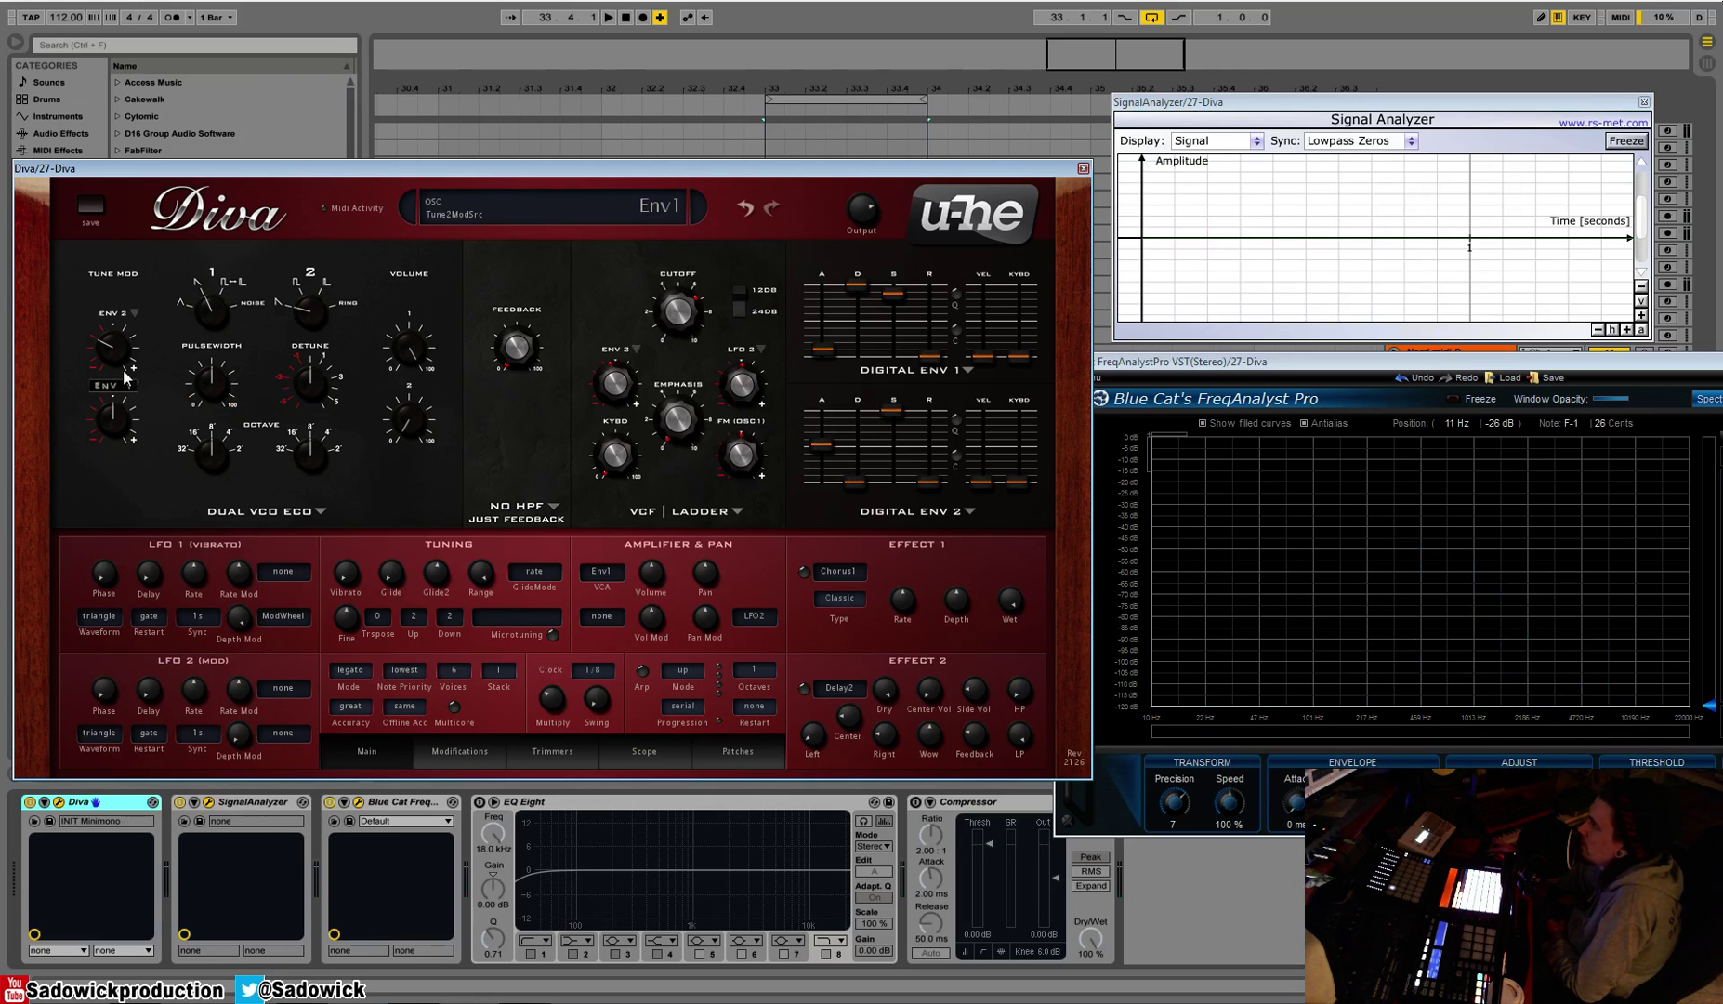
pyautogui.moveTo(109, 409); pyautogui.dragTo(145, 370)
pyautogui.moveTo(105, 436); pyautogui.dragTo(131, 415)
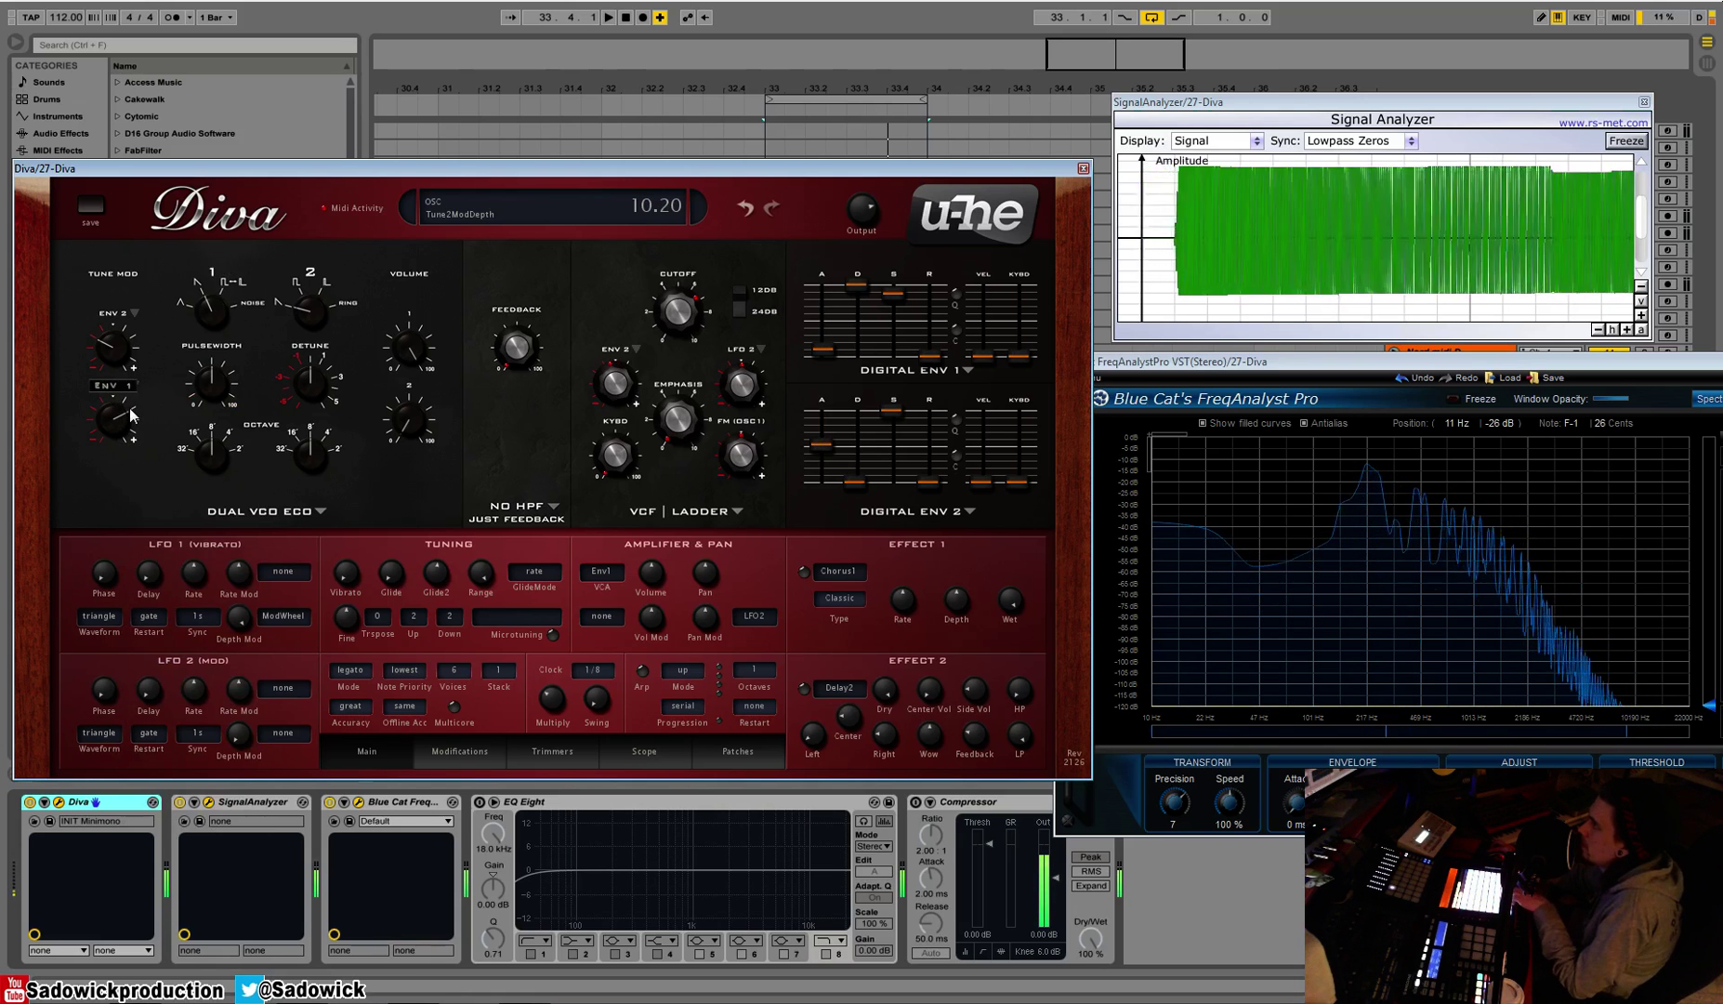